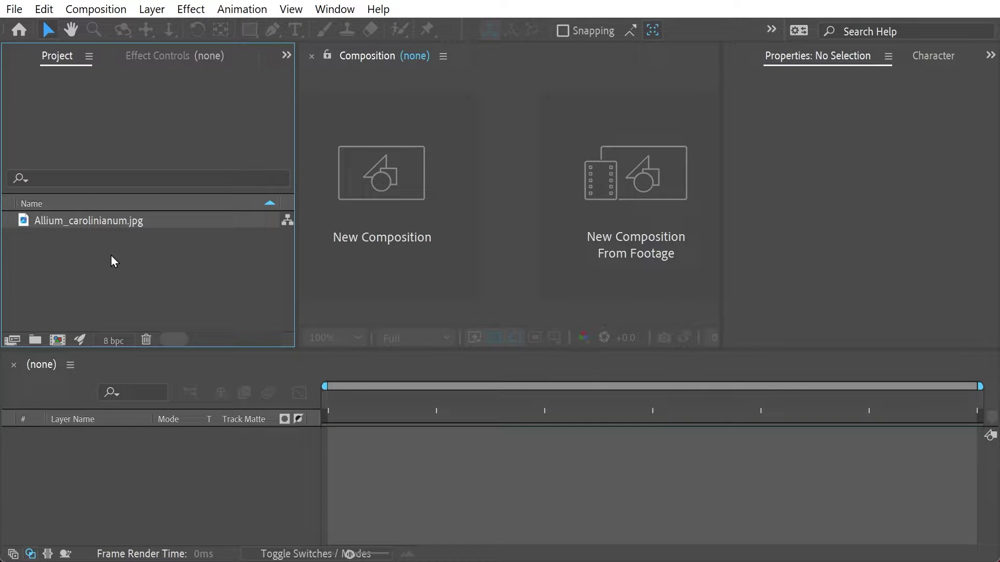
Select the Allium_carolinianum.jpg footage item in the Project panel
click(93, 220)
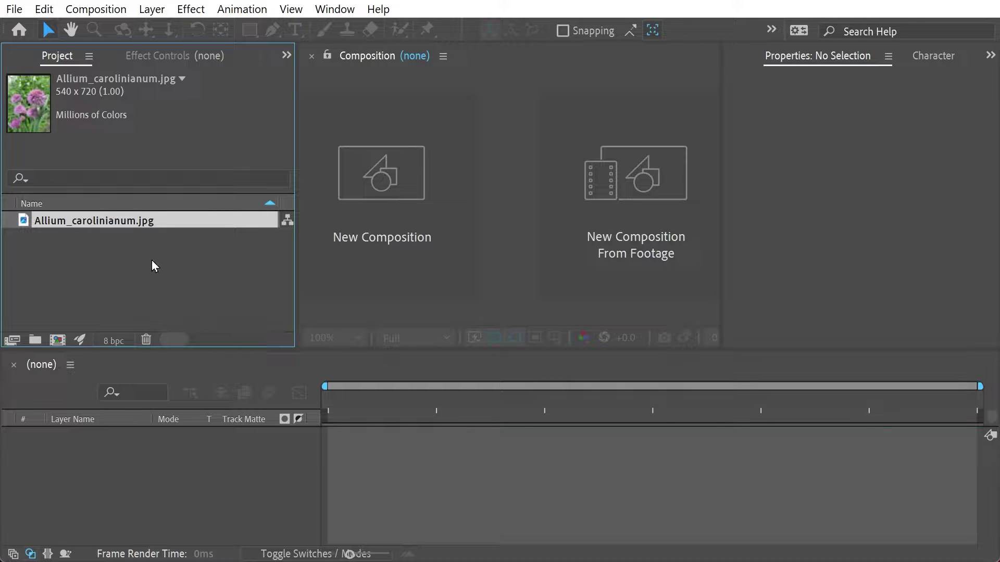
Create a composition named Orange Body at the default 720 x 540, 5-second settings
click(56, 341)
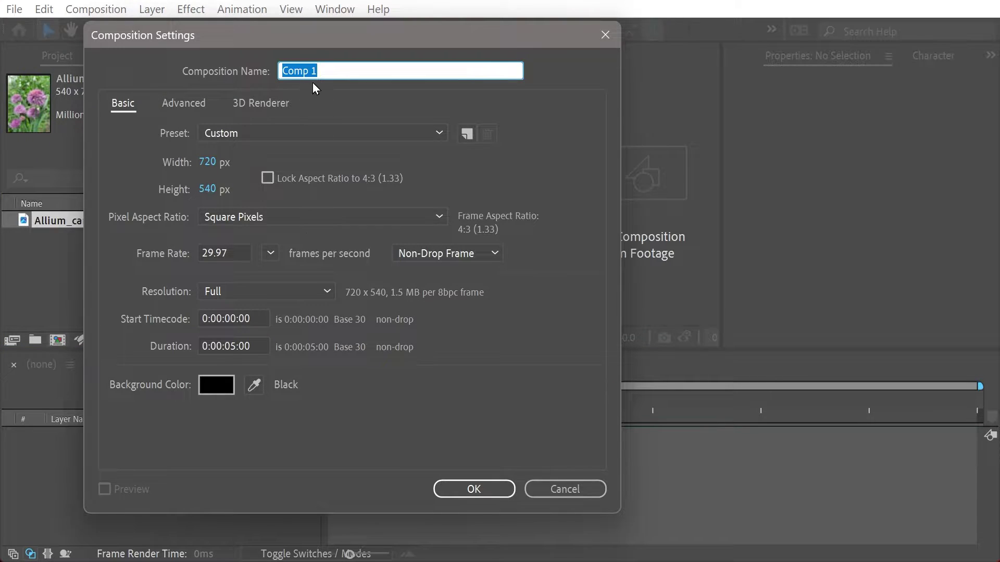
text(Orange Body)
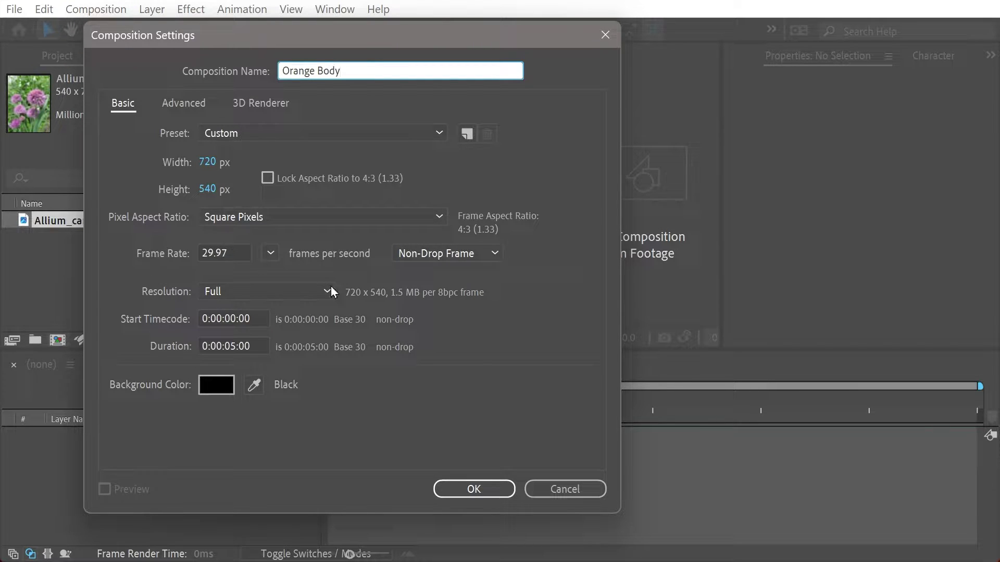
click(470, 492)
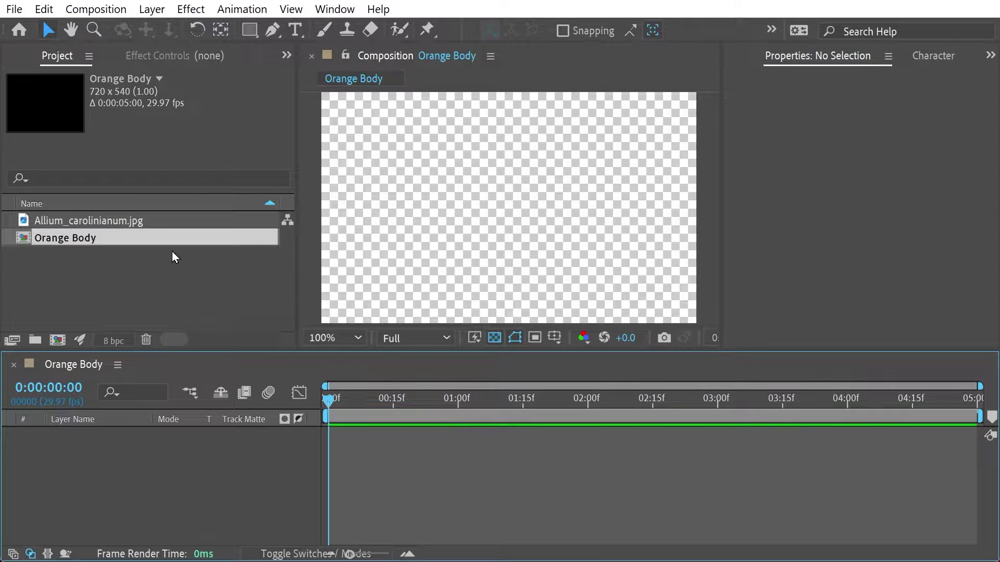
Start a new solid layer in the timeline named Mid Orange
right_click(120, 436)
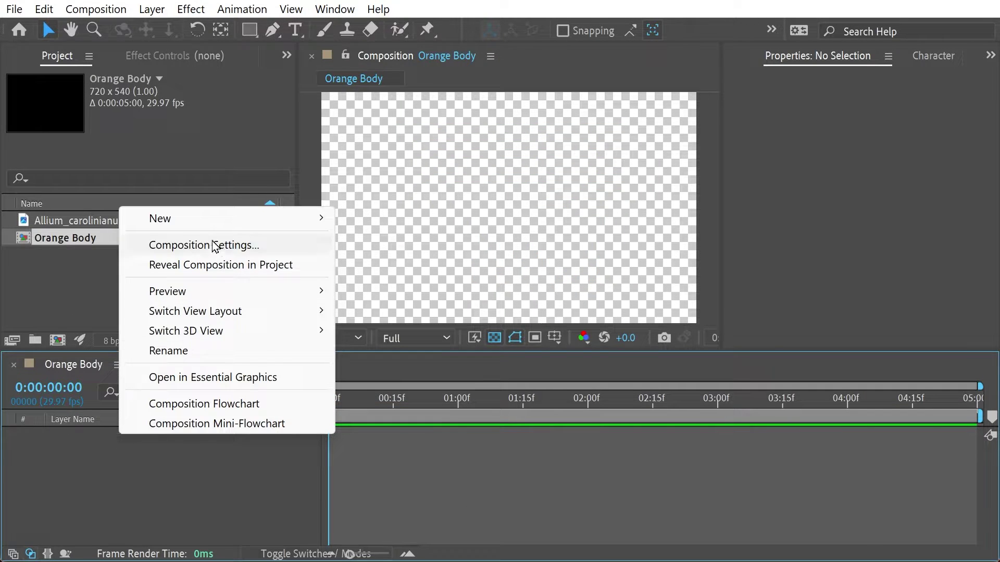
mouse_move(212, 225)
click(392, 271)
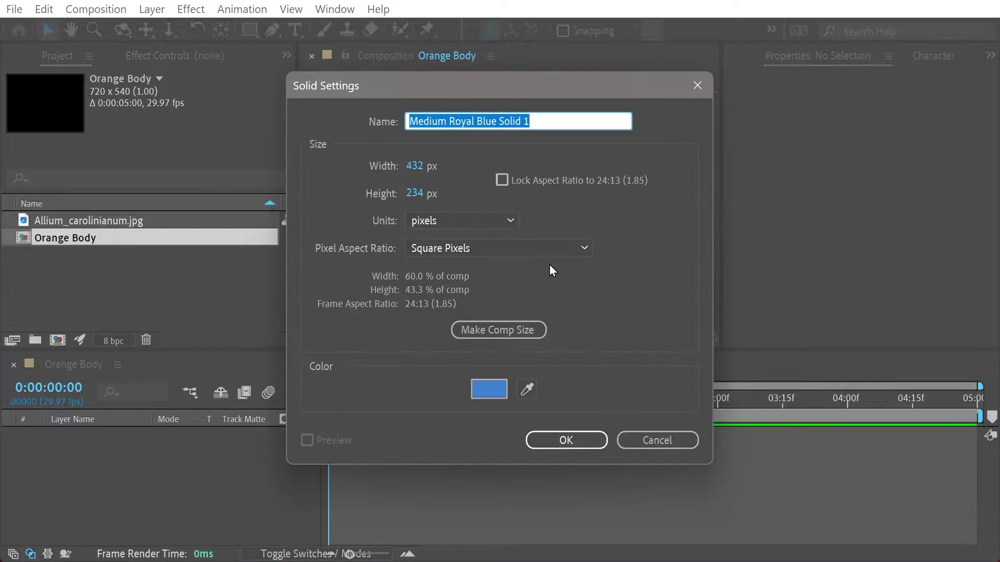
text(Mid Orange)
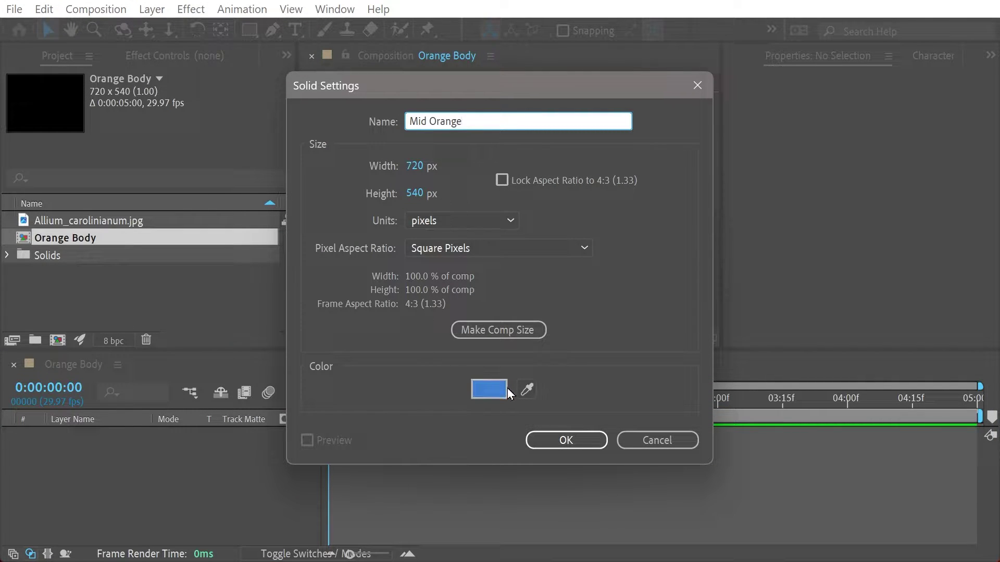
Colour the solid R255 G107 B15 (FF6B0F), match comp size, and create it
click(489, 389)
click(440, 278)
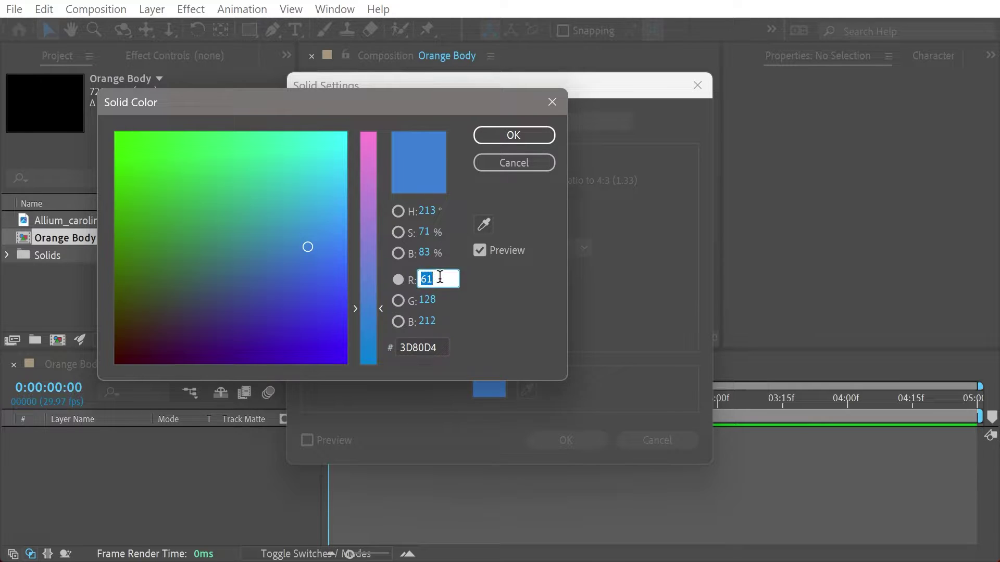
text(255)
key(Tab)
text(107)
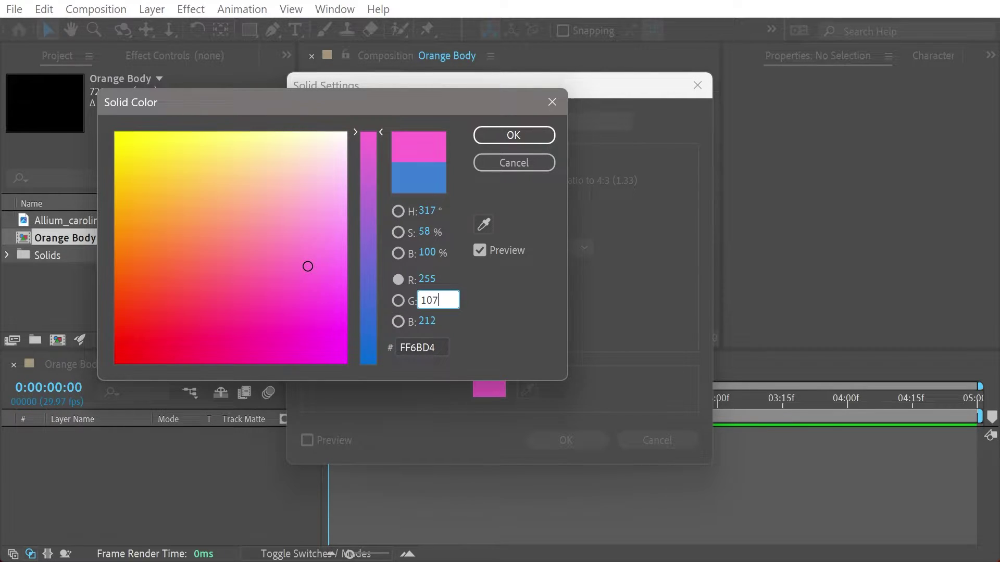
key(Tab)
text(15)
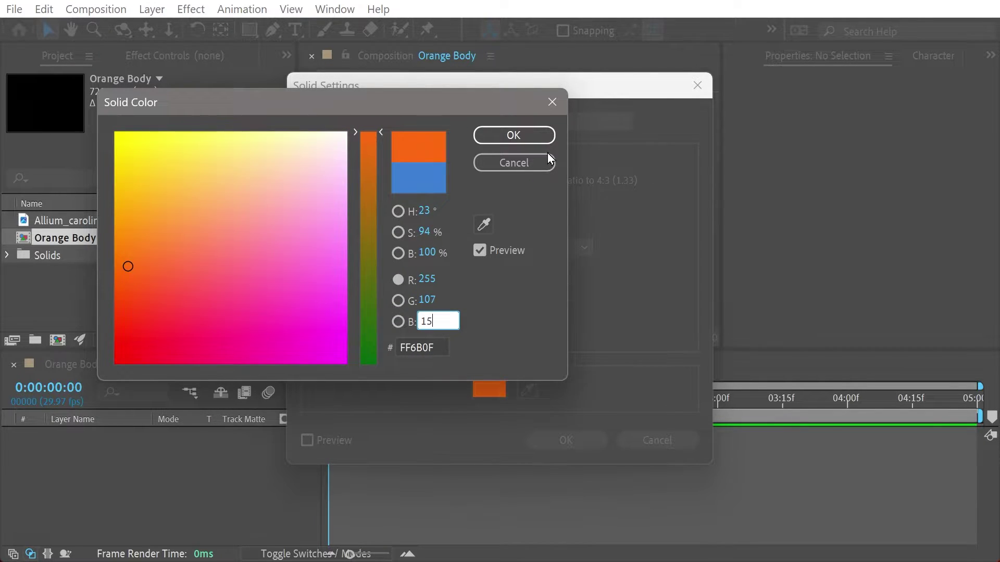
key(Return)
click(489, 330)
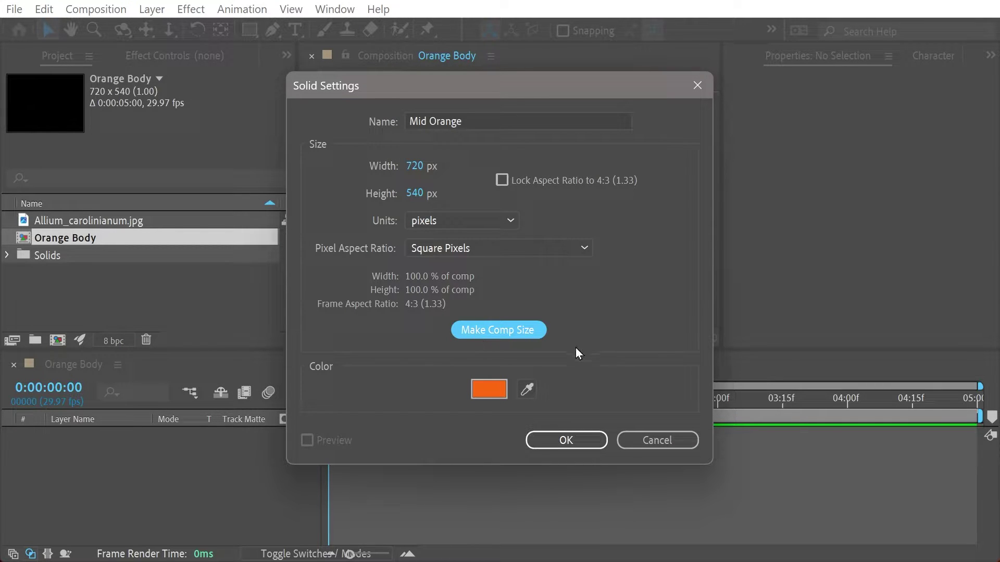
click(568, 440)
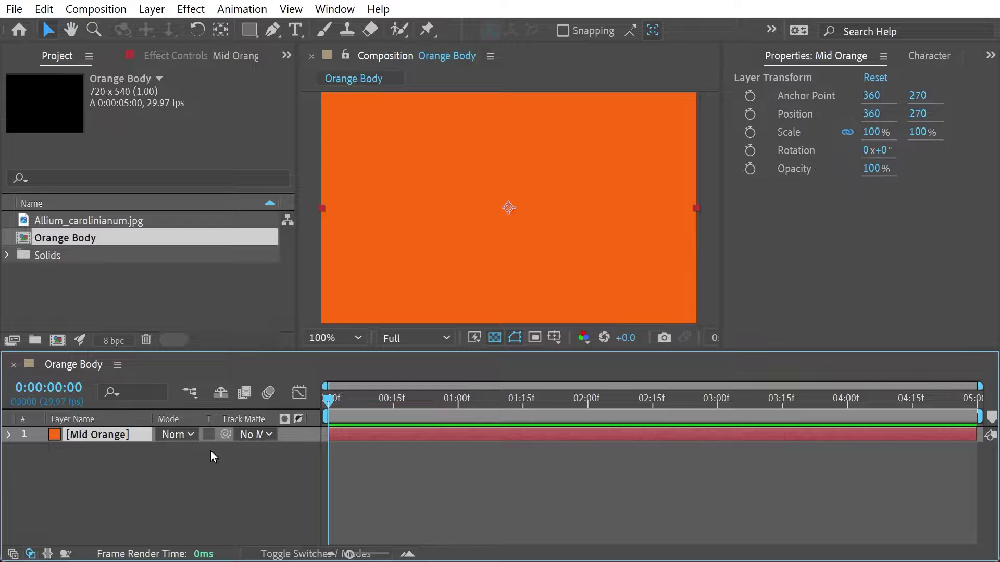
Scale Mid Orange to 60% and move the current time to 0:00:00:15
key(s)
click(184, 450)
text(60)
key(Return)
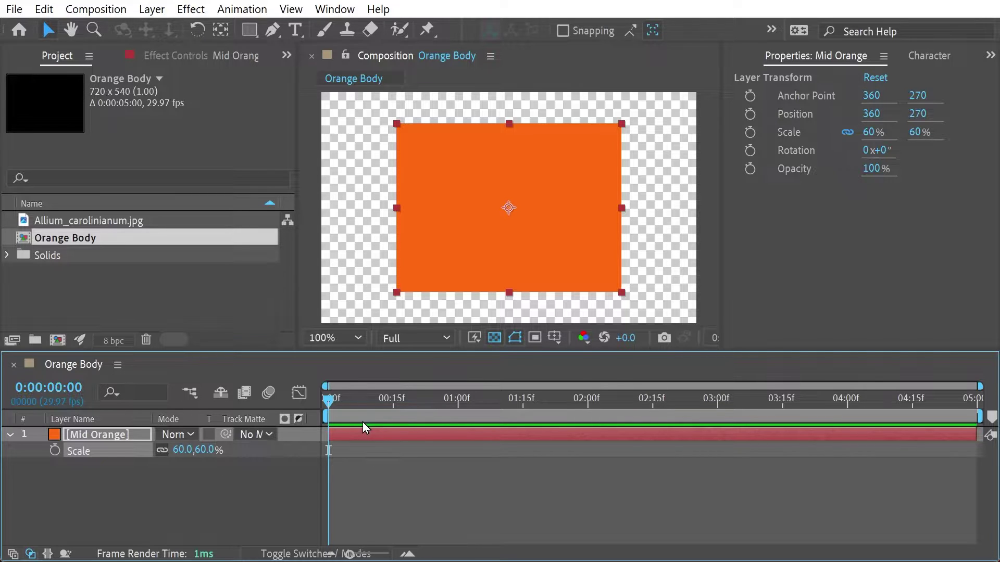
mouse_move(387, 399)
mouse_down()
mouse_move(403, 399)
mouse_move(393, 401)
mouse_up()
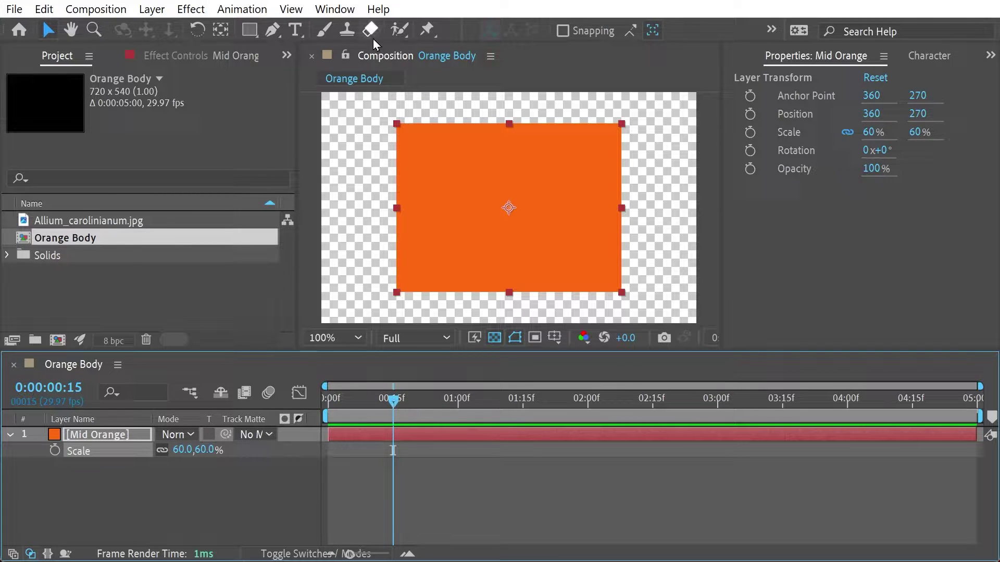
Apply Block Dissolve from Effects & Presets to the Mid Orange layer
click(286, 58)
click(310, 76)
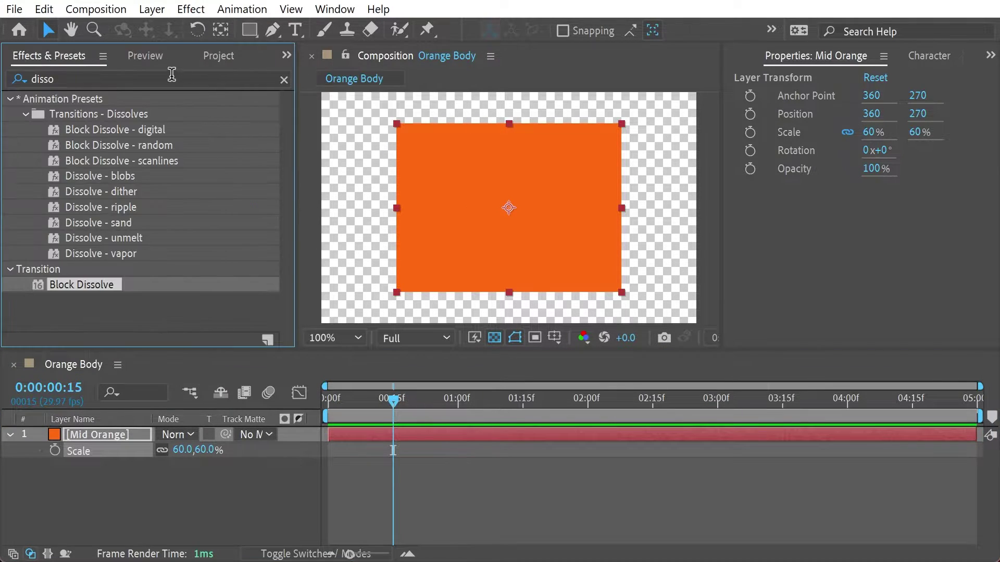
drag(75, 286, 112, 439)
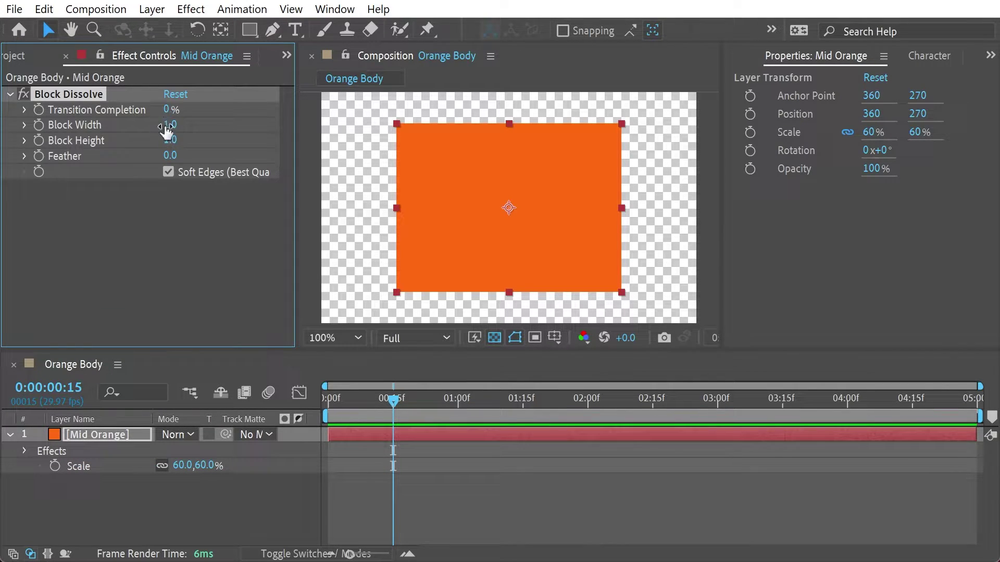
Set Block Dissolve width and height to 20 and Transition Completion to 100%
click(166, 127)
text(20)
key(Tab)
text(20)
click(102, 226)
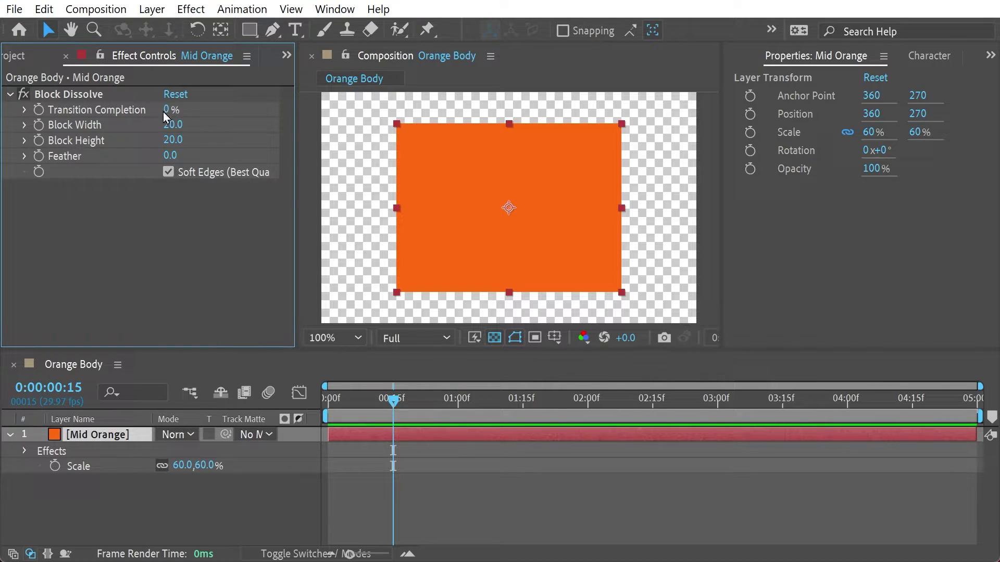
click(165, 110)
text(100)
key(Return)
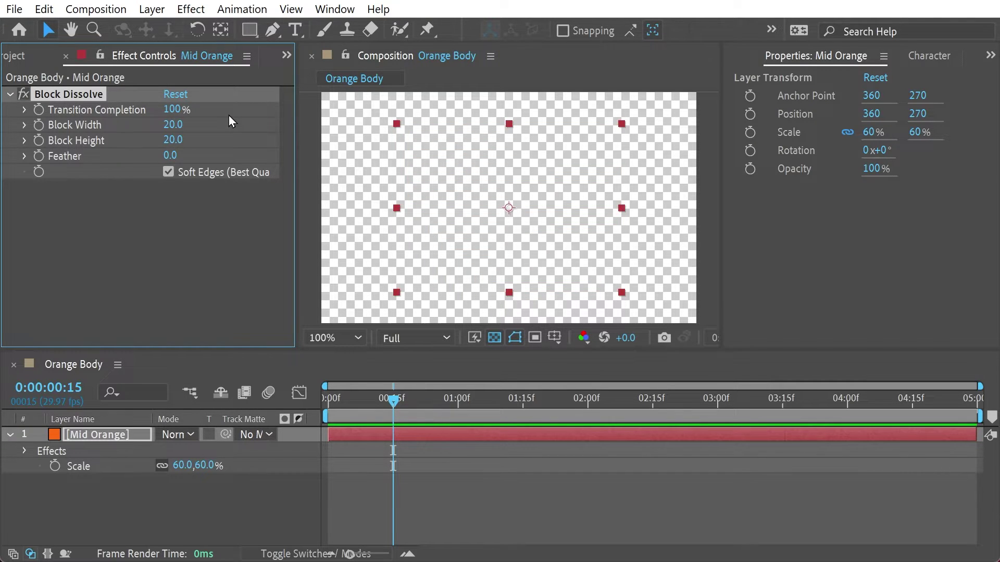
Keyframe Transition Completion at 100% at 0:00:00:15 and 0% at one second, then preview
key(u)
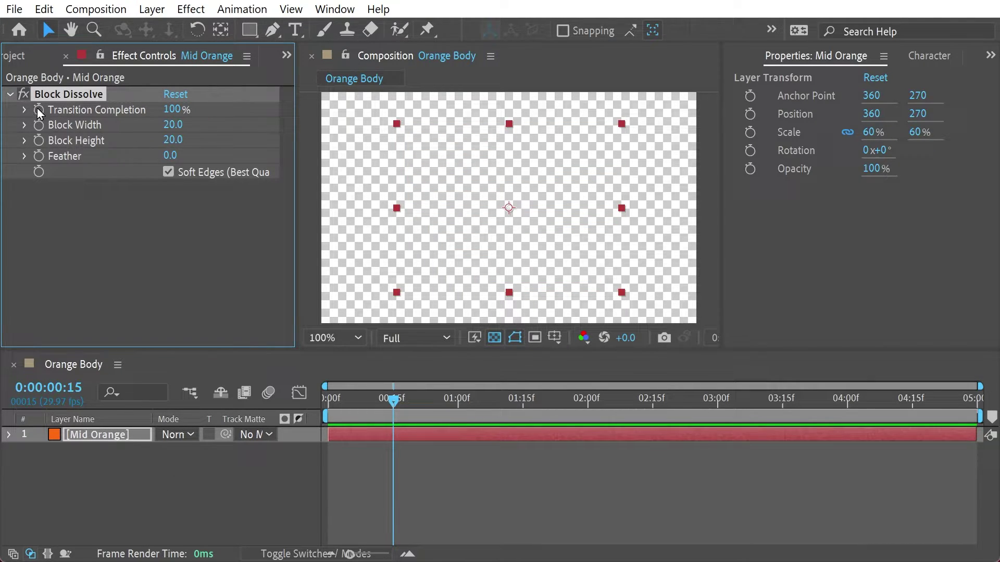
click(37, 109)
key(u)
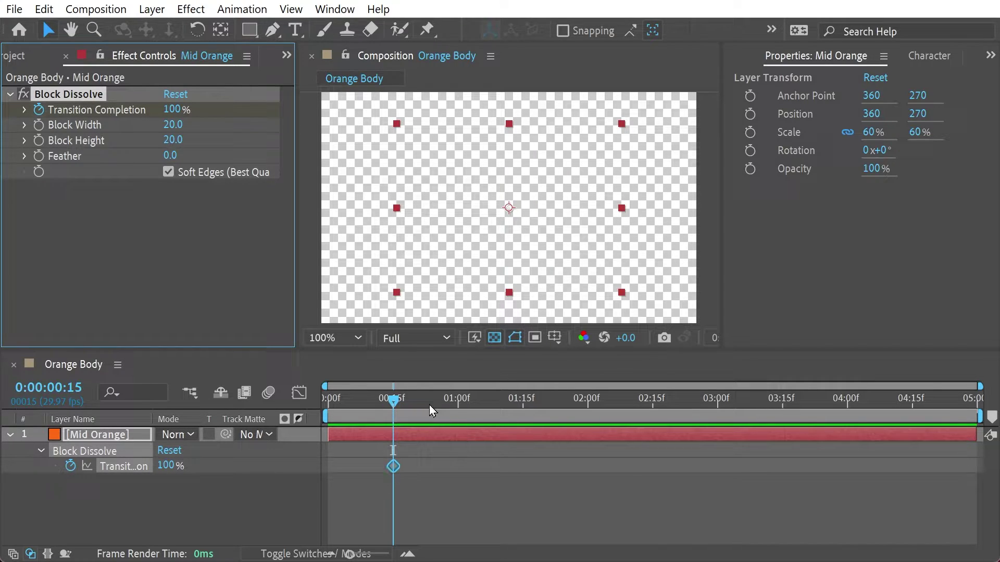
drag(417, 398, 461, 405)
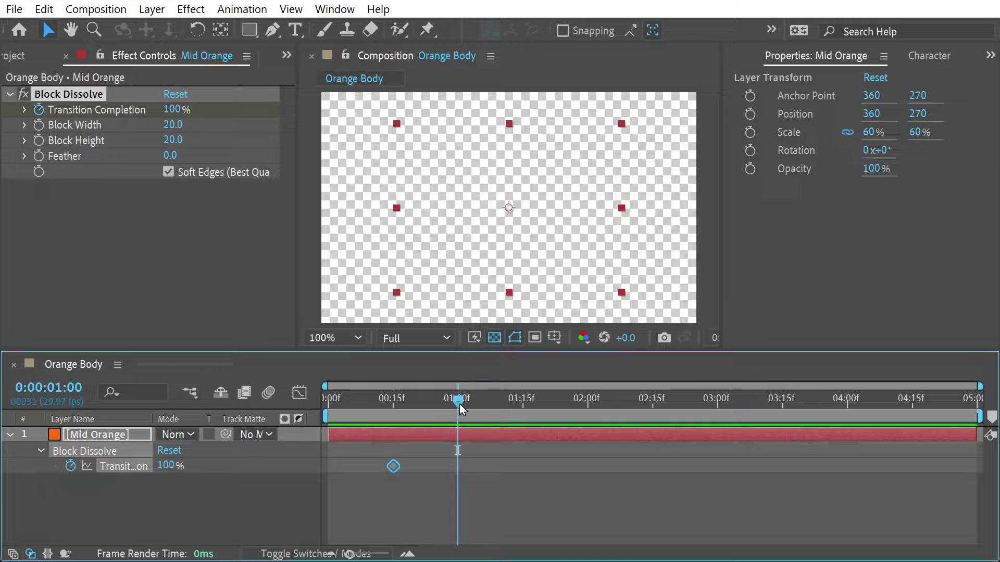
click(172, 109)
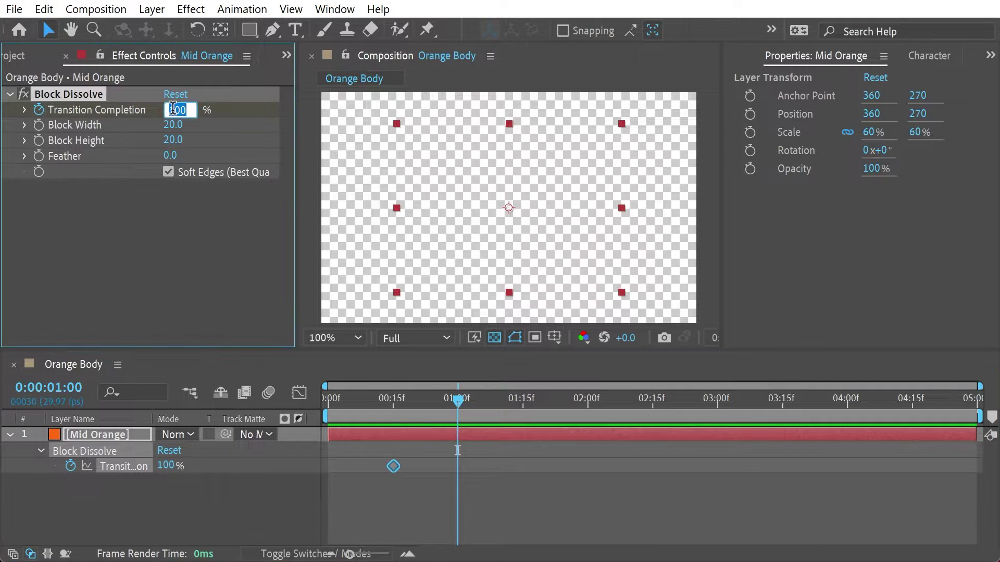
text(0)
key(Return)
mouse_move(457, 402)
mouse_down()
mouse_move(389, 405)
mouse_move(464, 406)
mouse_up()
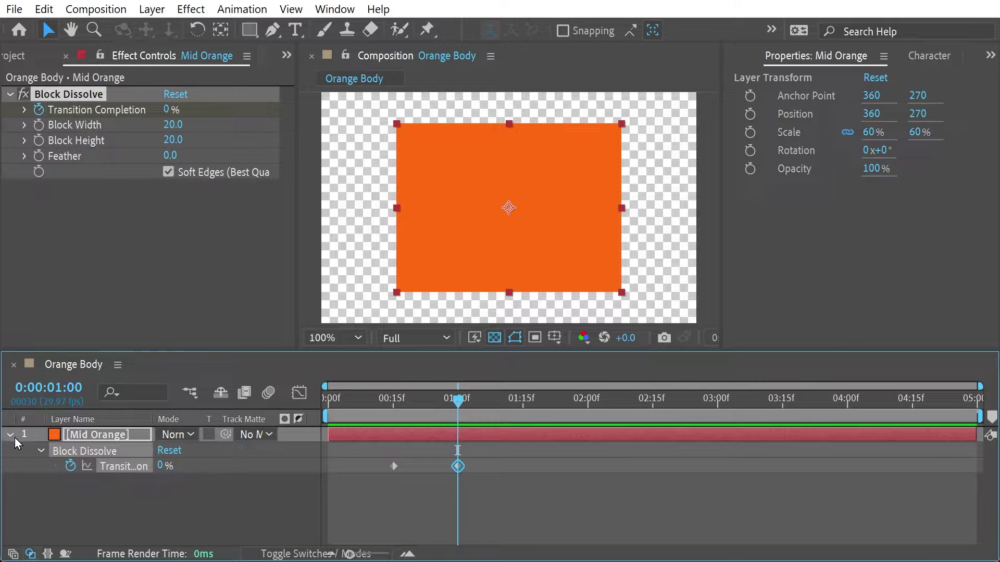
Start a new 432 x 234 solid named Picture Matte above Mid Orange
click(15, 437)
right_click(57, 460)
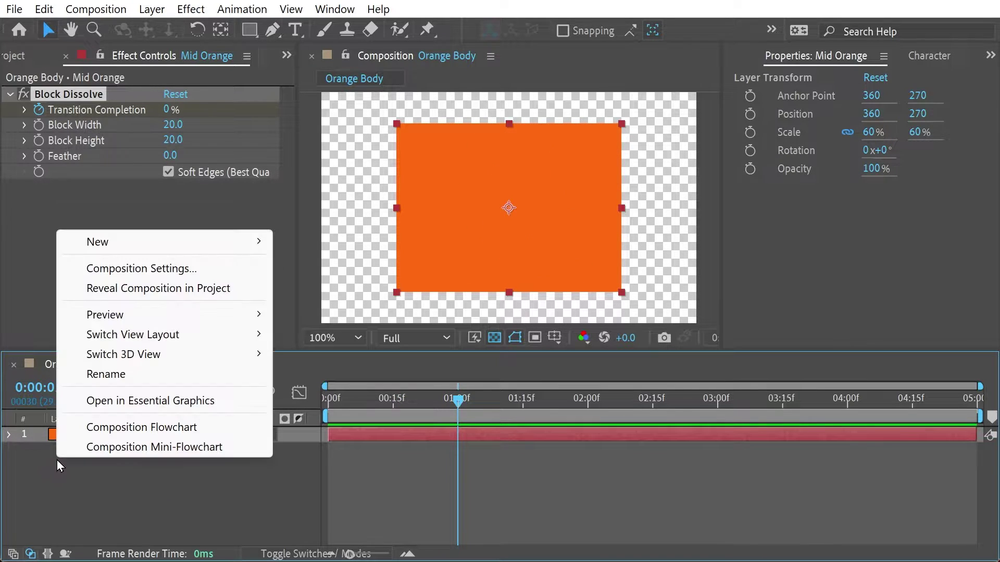
mouse_move(146, 242)
click(329, 287)
text(Plc)
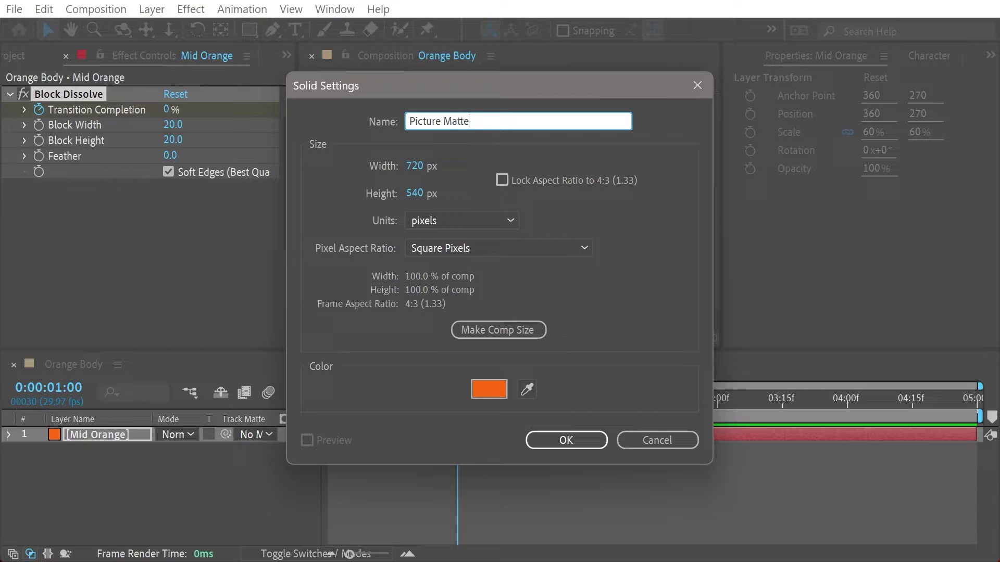
key(Tab)
text(432)
click(415, 191)
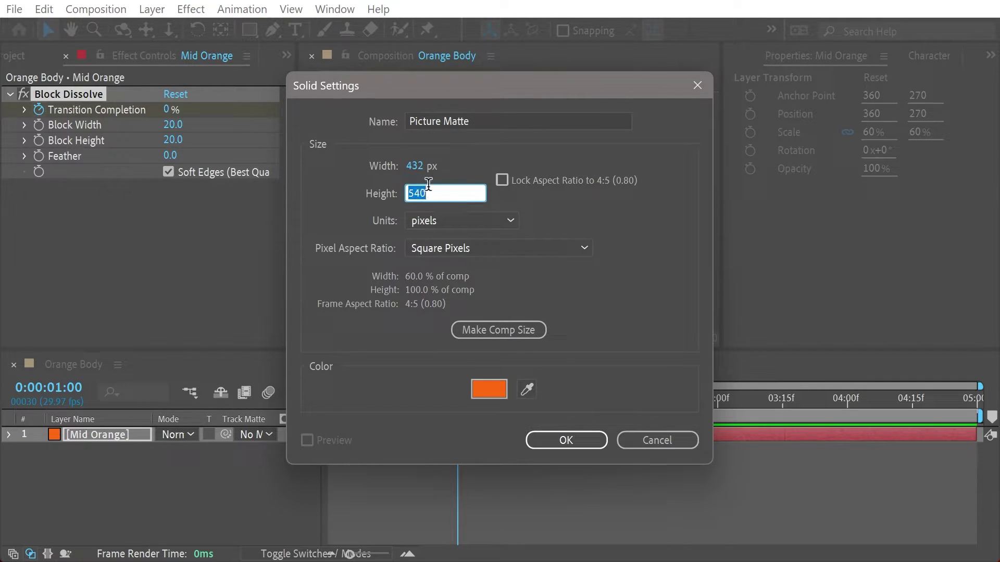
text(234)
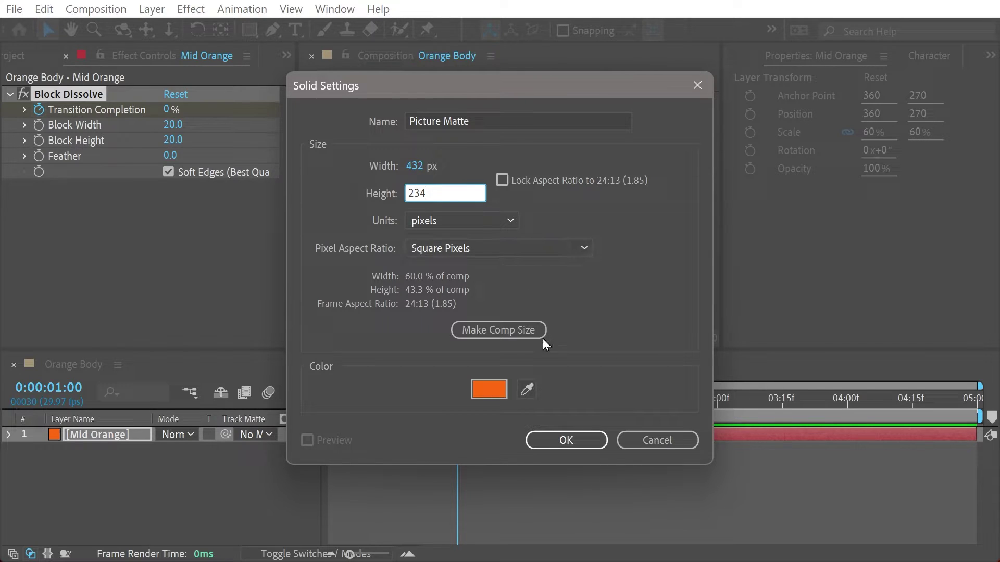
Give the Picture Matte solid a light teal colour (67AEC1) and create it
click(492, 393)
drag(363, 260, 373, 270)
click(289, 206)
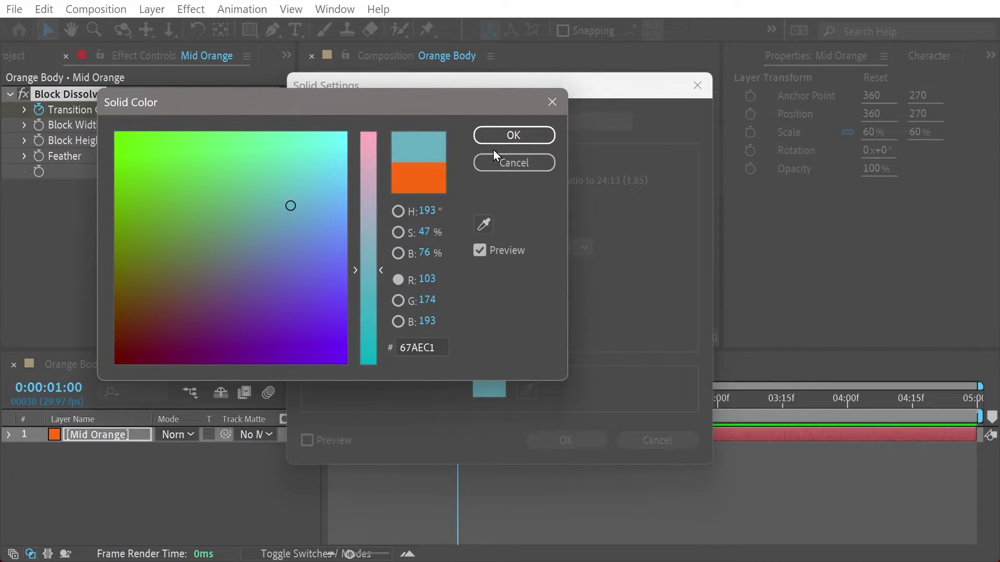
click(513, 140)
click(558, 440)
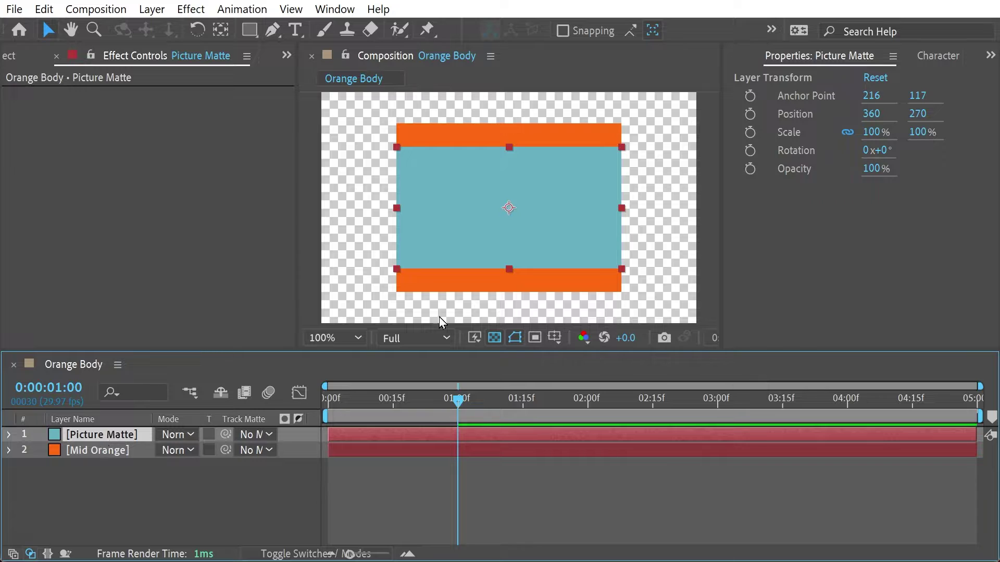
Move Picture Matte to Y 225 and place Allium_carolinianum.jpg in the timeline beneath it
drag(919, 116, 878, 121)
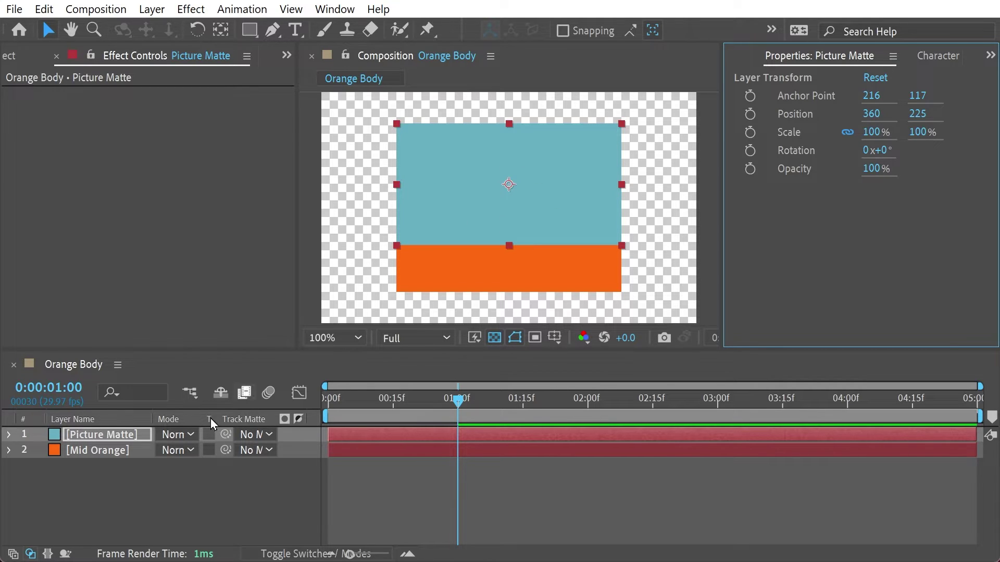
click(287, 56)
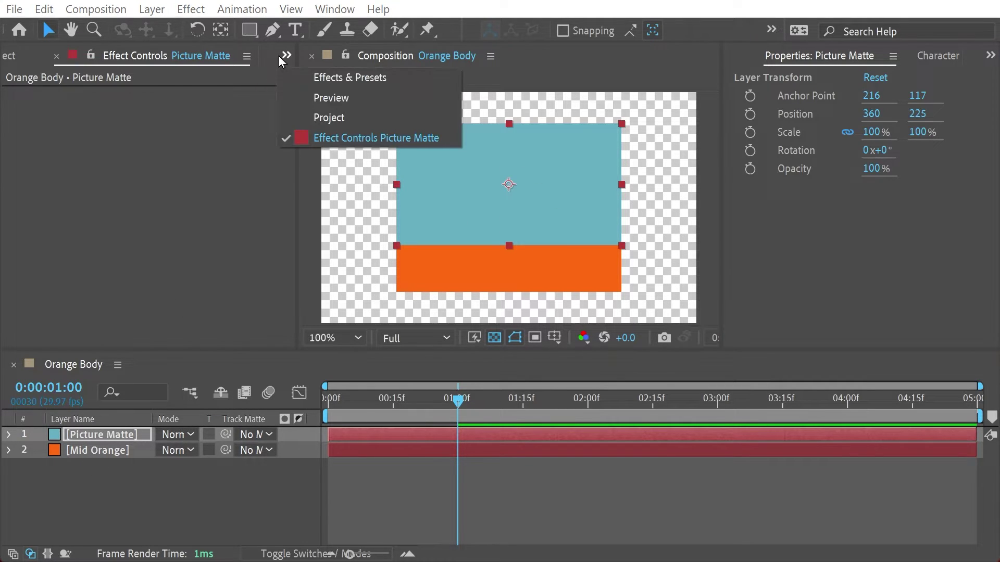
click(313, 116)
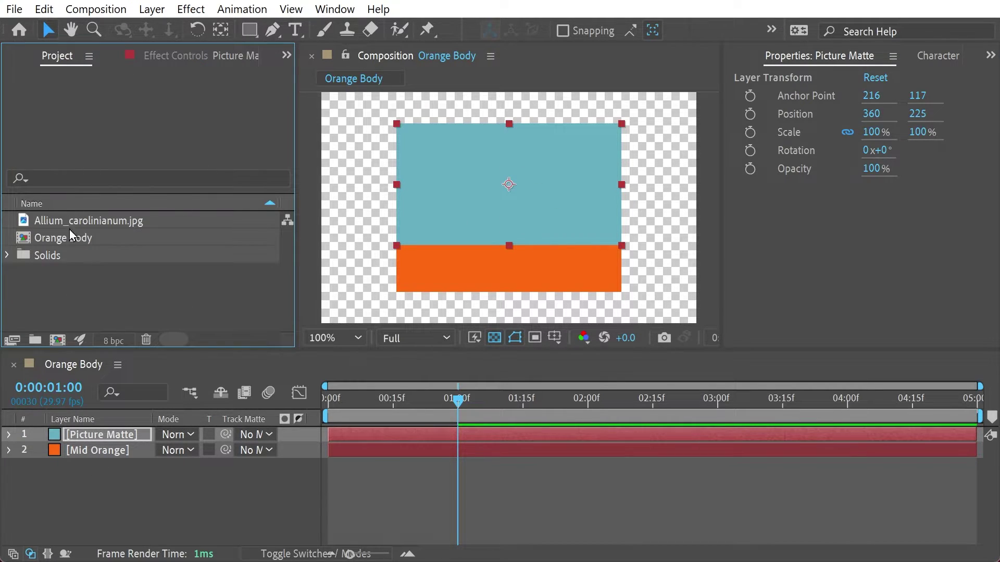
drag(71, 224, 100, 441)
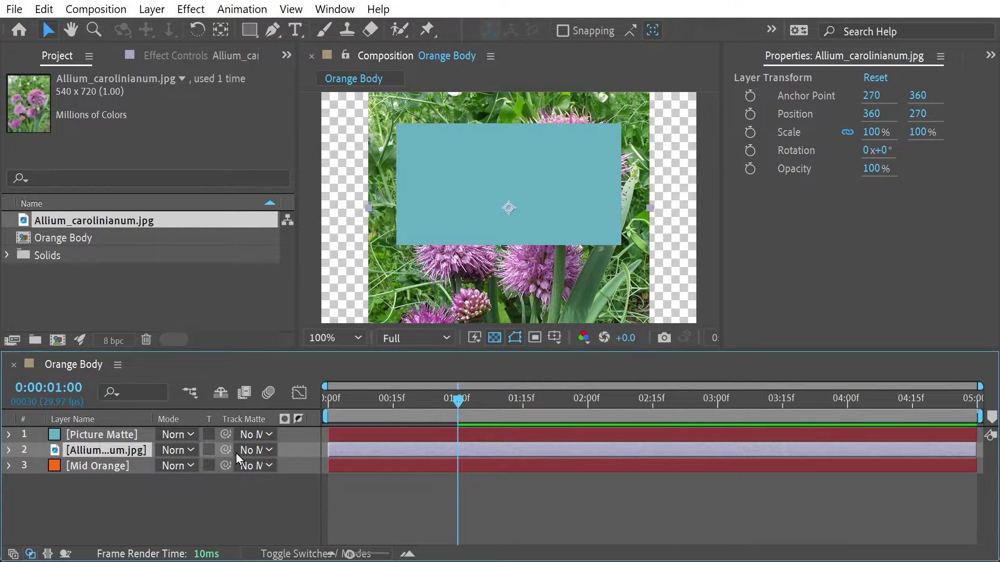
Set the Allium layer's track matte to 1. Picture Matte and position it at 356, 292
click(264, 451)
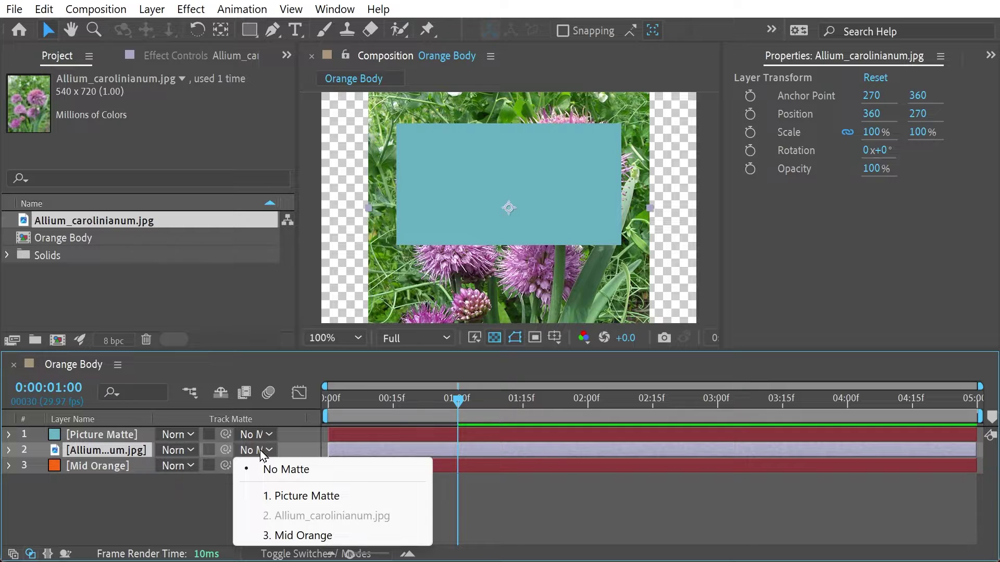
click(302, 496)
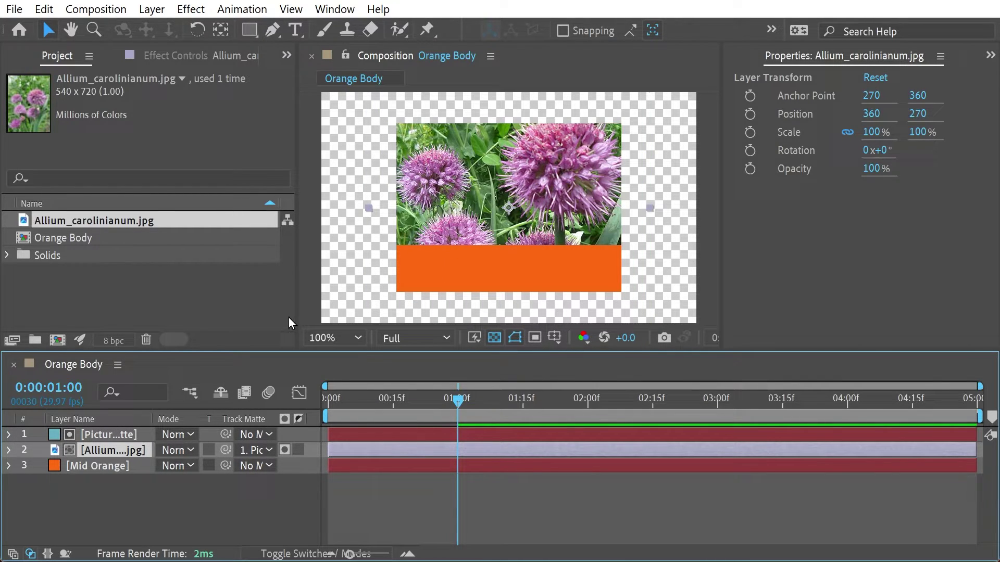
click(871, 121)
drag(871, 120, 935, 113)
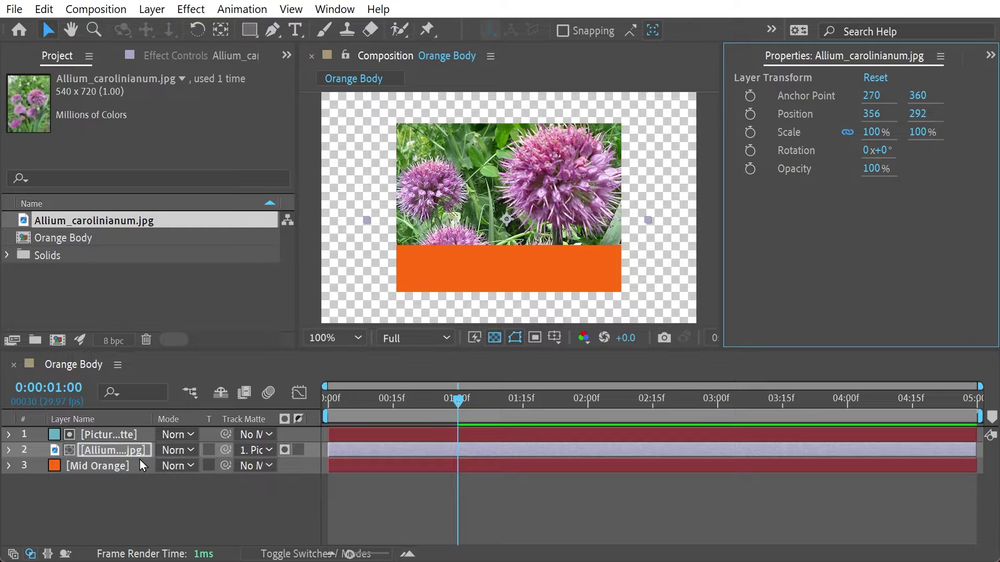
Keyframe the Allium photo's opacity 0% at 0:00:01:00 and 100% at 0:00:01:15, then preview
key(t)
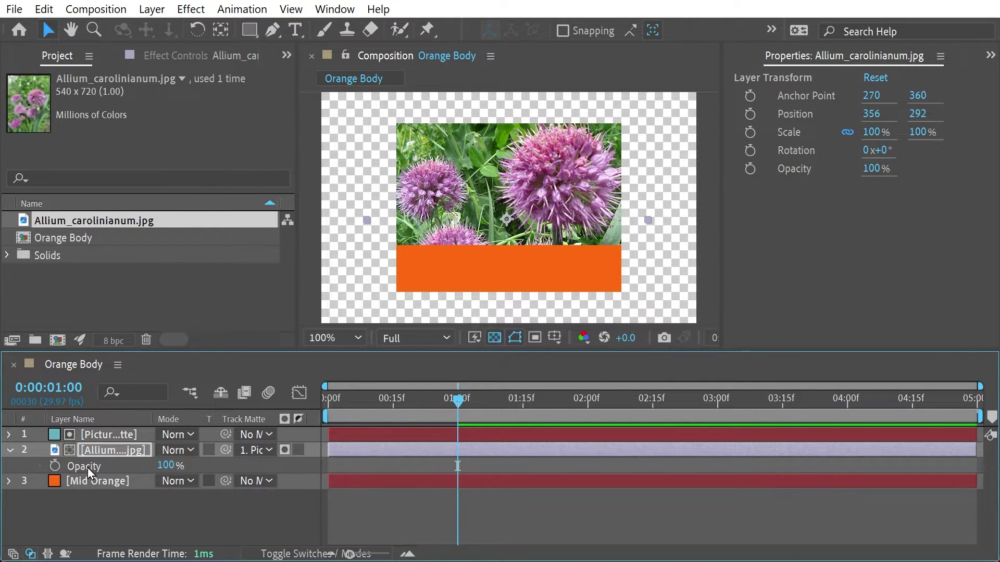
click(55, 465)
click(172, 466)
text(0)
key(Return)
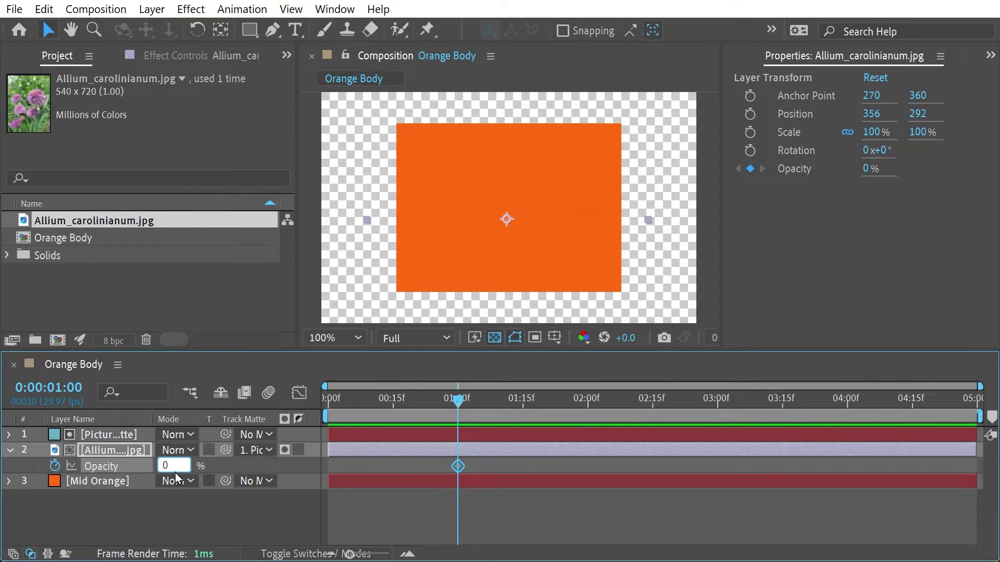
drag(466, 405, 523, 407)
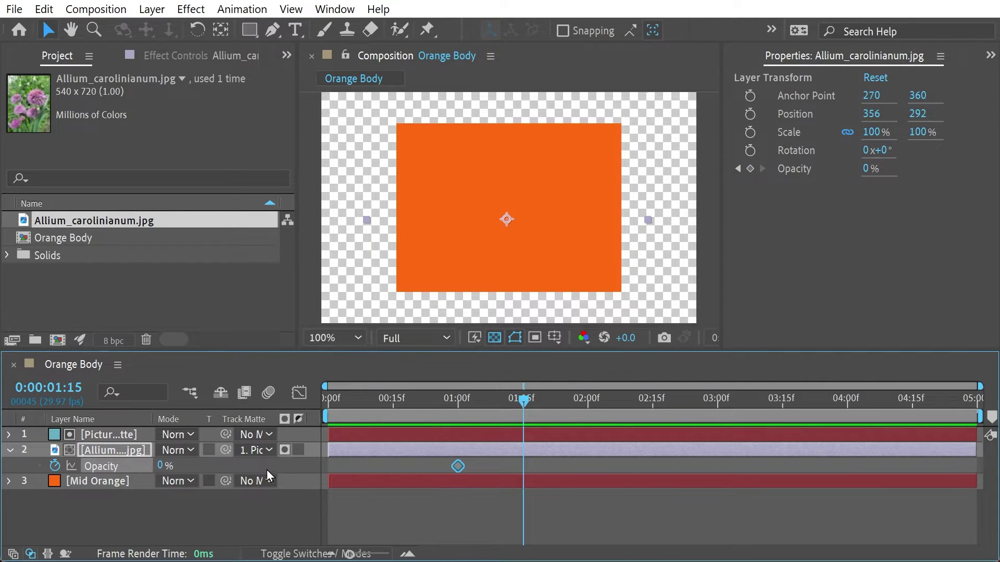
click(164, 467)
click(165, 466)
text(100)
key(Return)
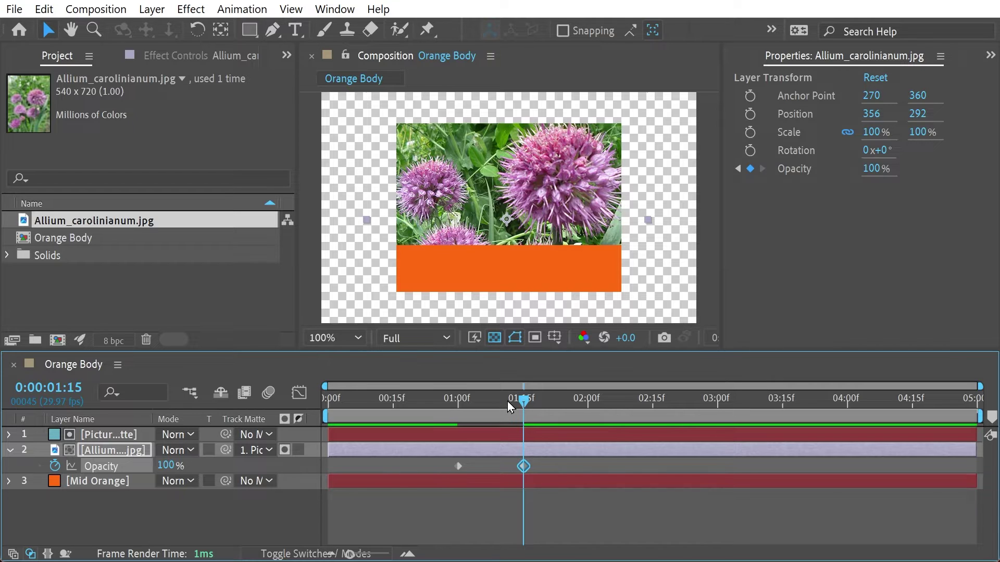
mouse_move(523, 400)
mouse_down()
mouse_move(308, 404)
mouse_move(524, 419)
mouse_up()
Type the title 'ALLIUMS IN SUMMER' in a text box drawn over the orange band
click(295, 30)
drag(404, 261, 600, 287)
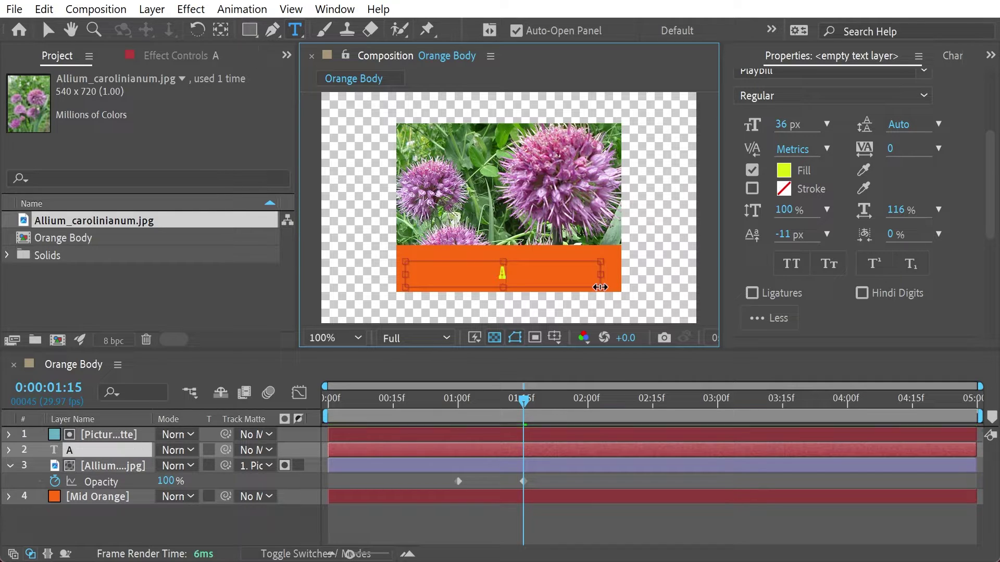
text(ALLIUMS)
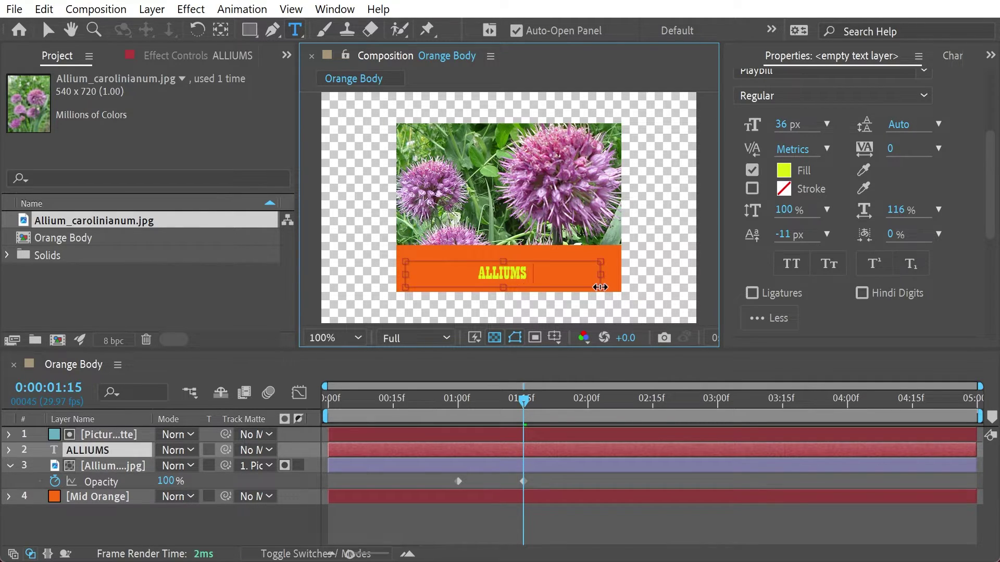
text( IN SUMMER)
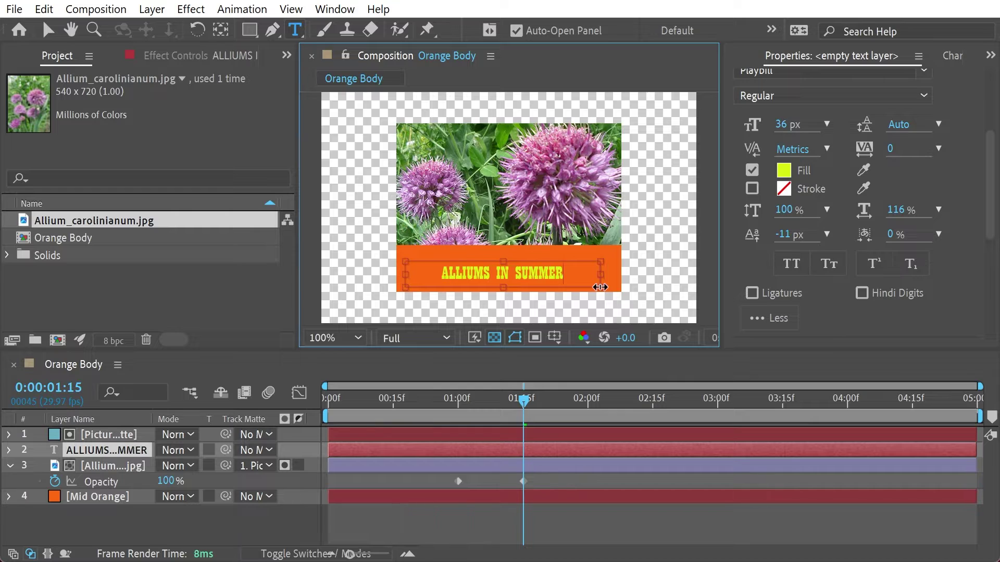
key(Escape)
Widen the title across the orange band and nudge it slightly upward
key(v)
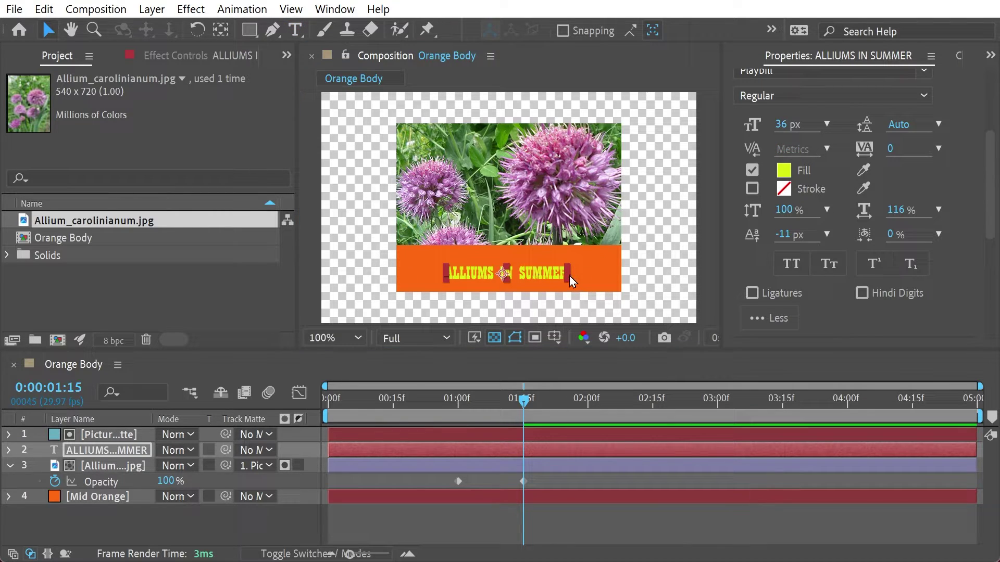
drag(567, 271, 612, 272)
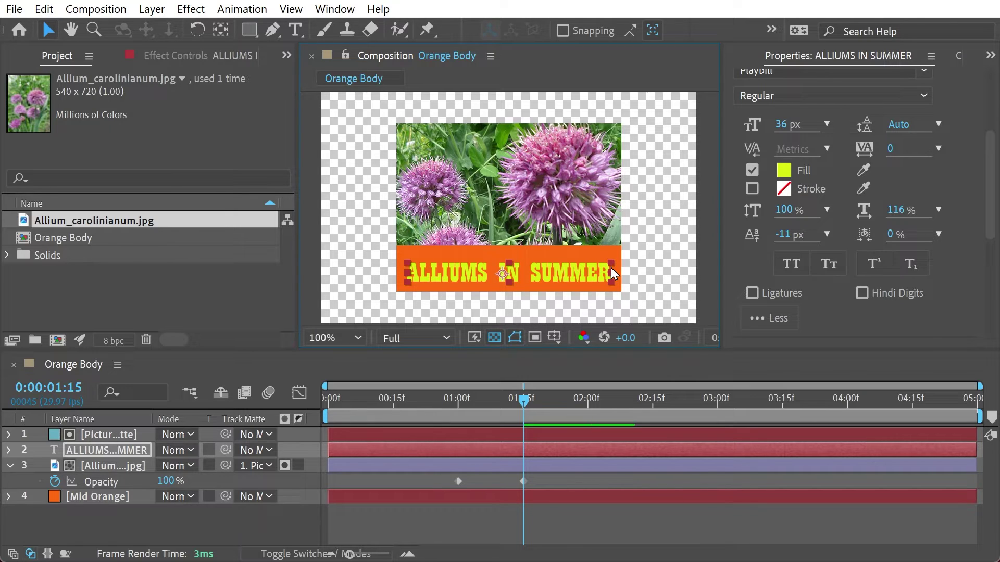
drag(535, 271, 535, 268)
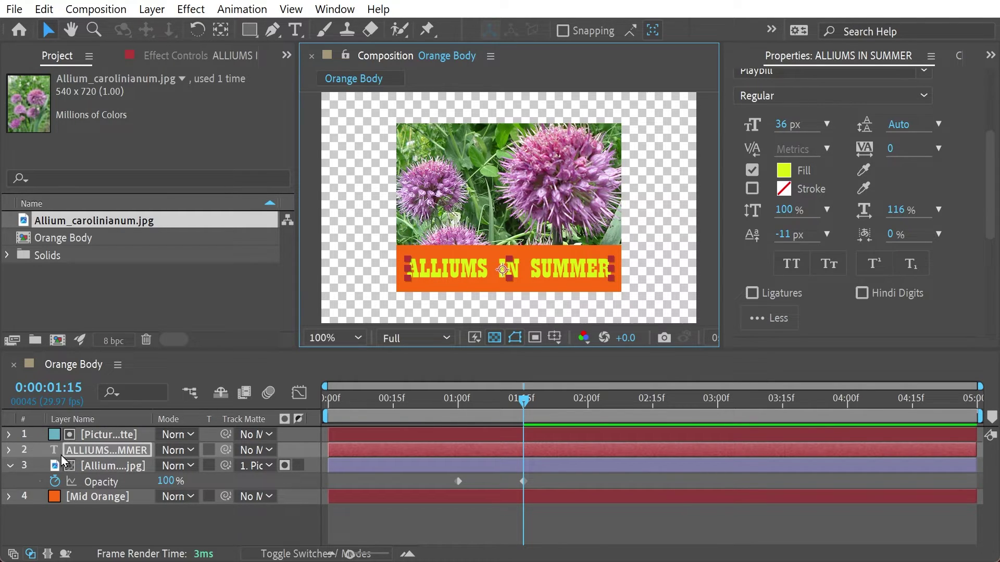
Apply Linear Wipe to the ALLIUMS IN SUMMER text layer with a 270° wipe angle
click(99, 450)
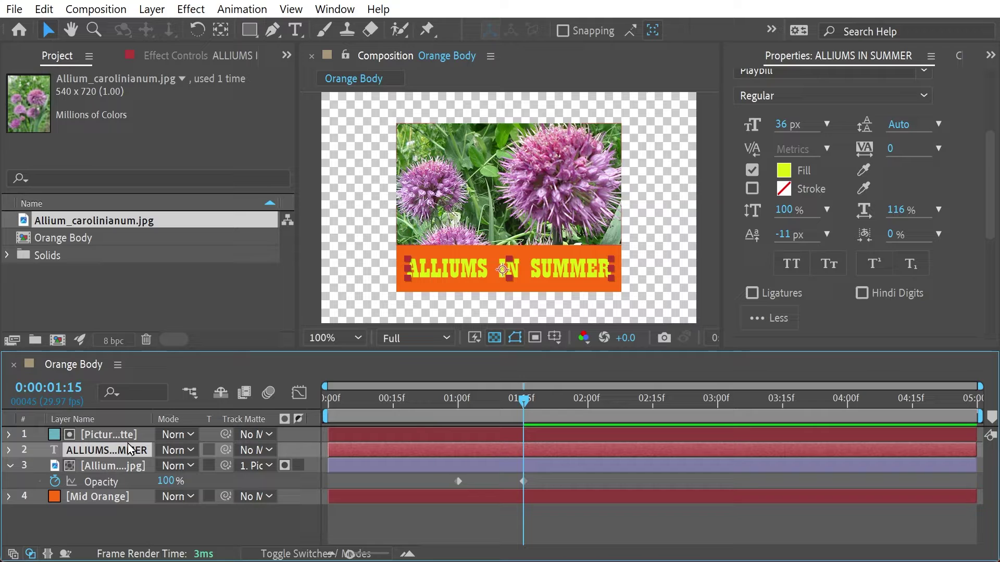
key(ctrl+5)
double_click(141, 77)
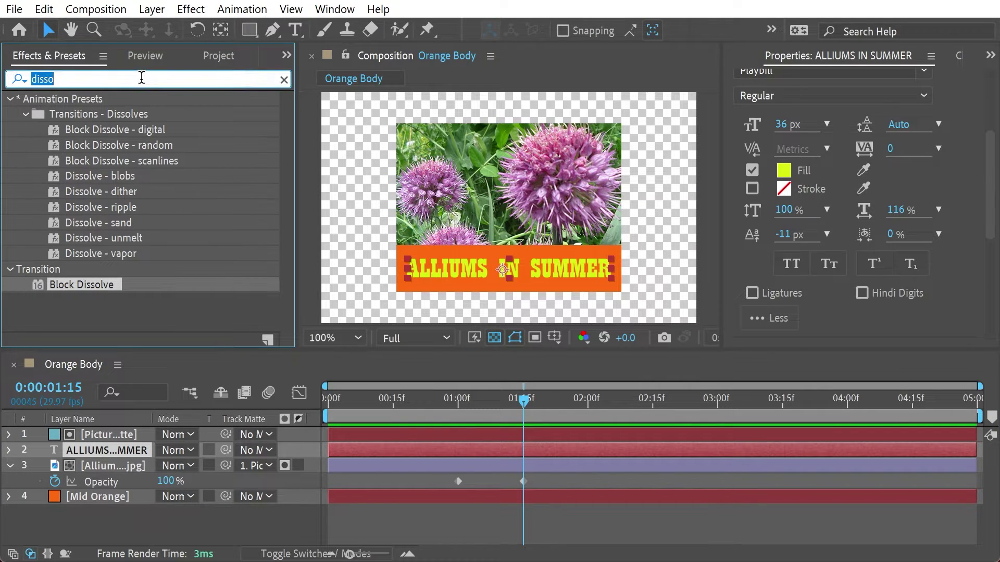
text(linear w)
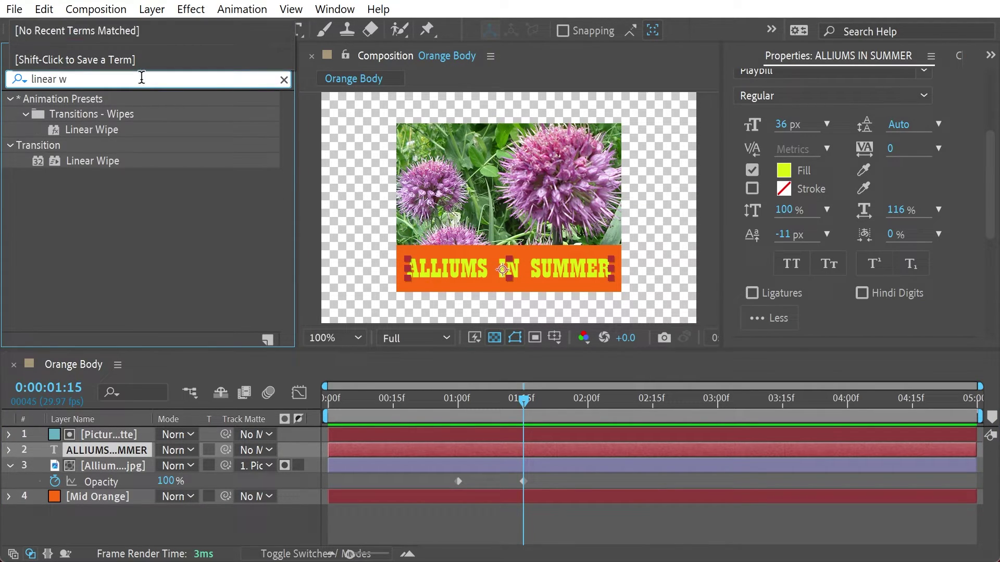
drag(88, 161, 121, 457)
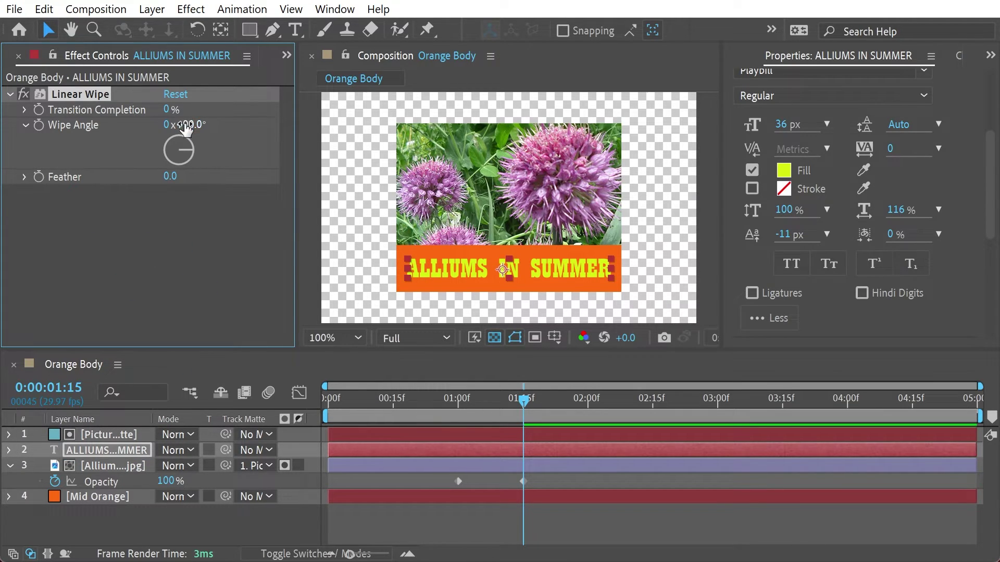
click(185, 125)
text(270)
key(Return)
Keyframe Transition Completion at 100% at 0:00:01:15 and 0% at 0:00:01:25, then preview
click(167, 110)
text(100)
key(Return)
click(39, 110)
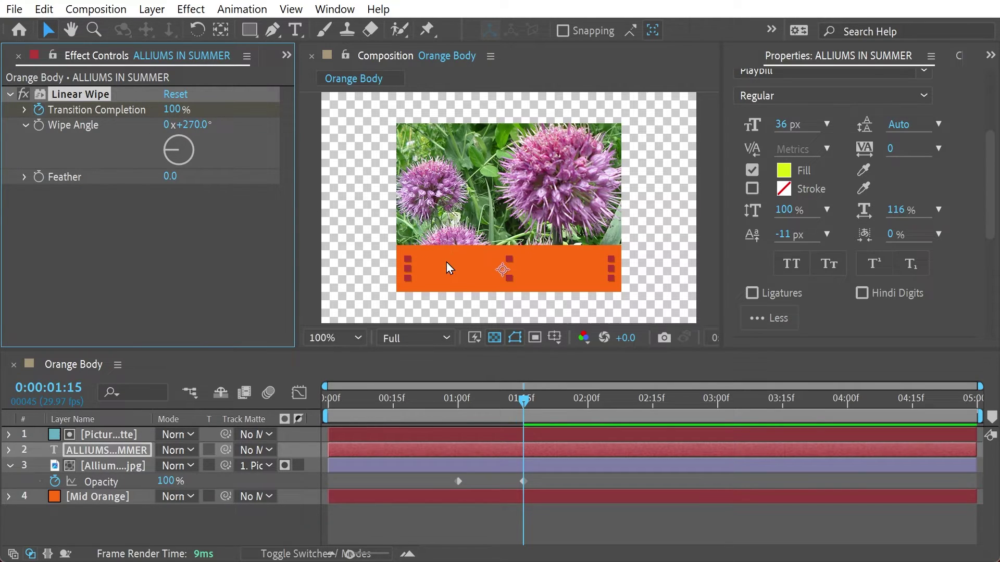
drag(536, 407, 562, 402)
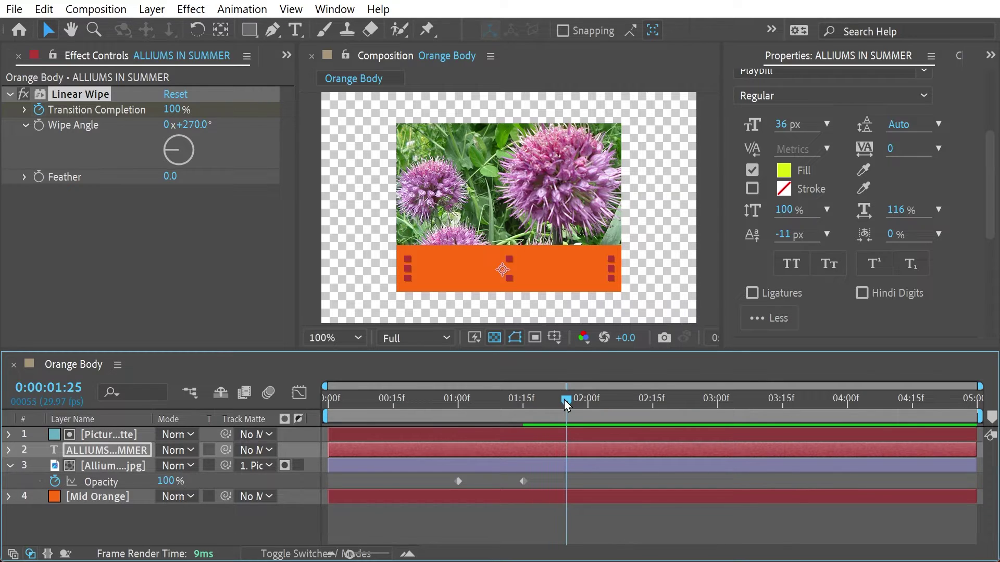
click(177, 109)
key(Return)
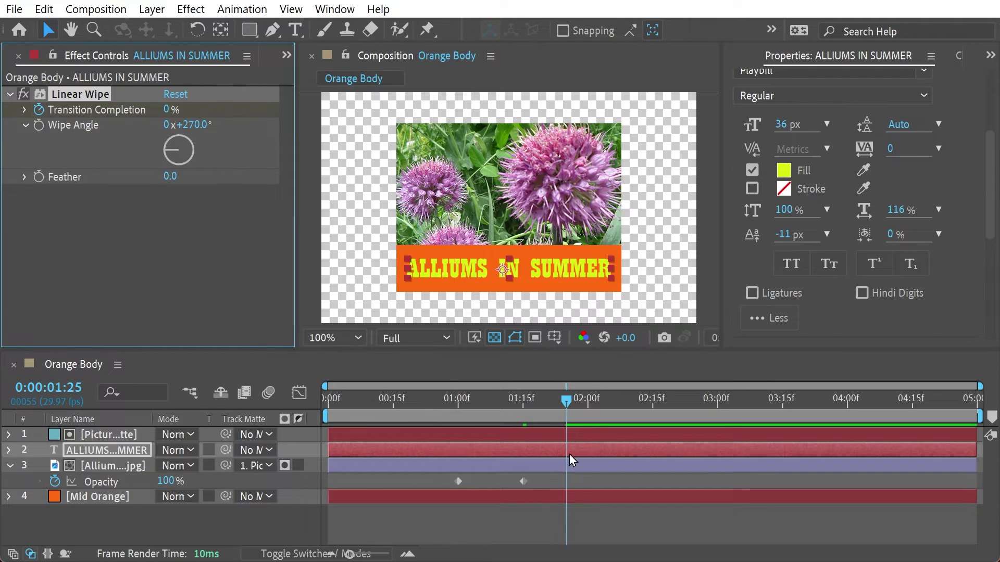
drag(566, 408, 556, 435)
Set 100% opacity keyframes at 0:00:02:15 on Picture Matte, the title and the Allium photo
drag(660, 404, 655, 407)
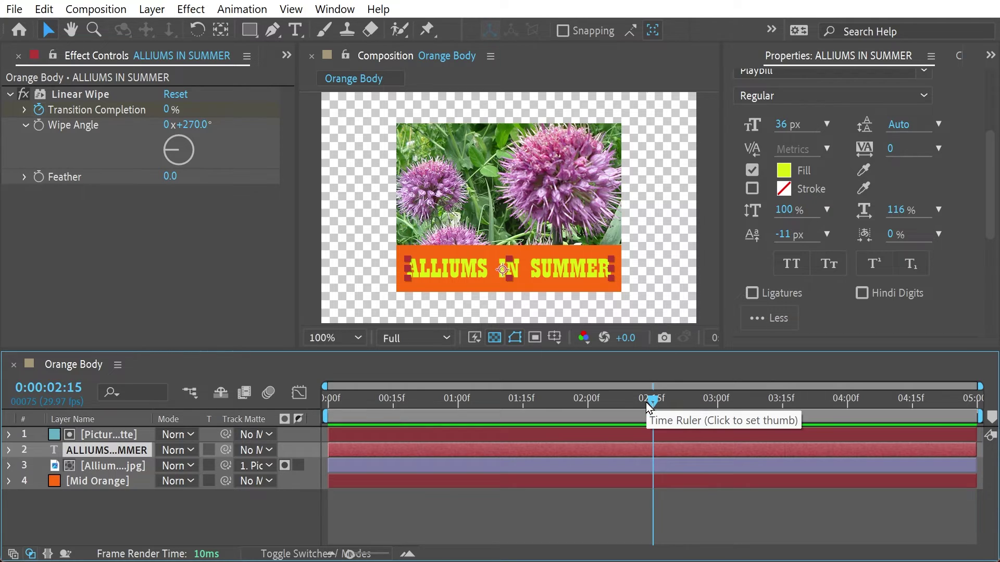
click(107, 436)
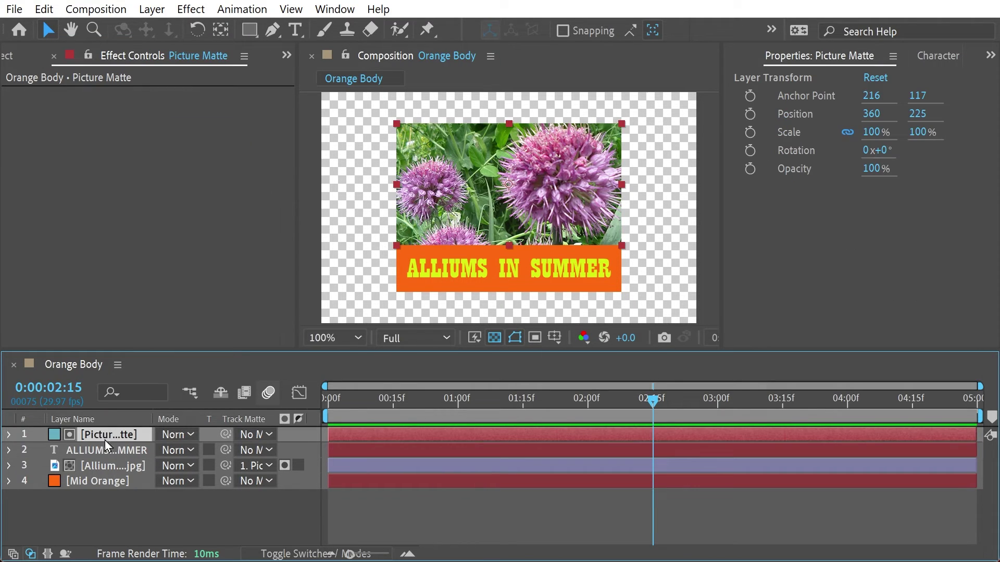
shift+click(107, 466)
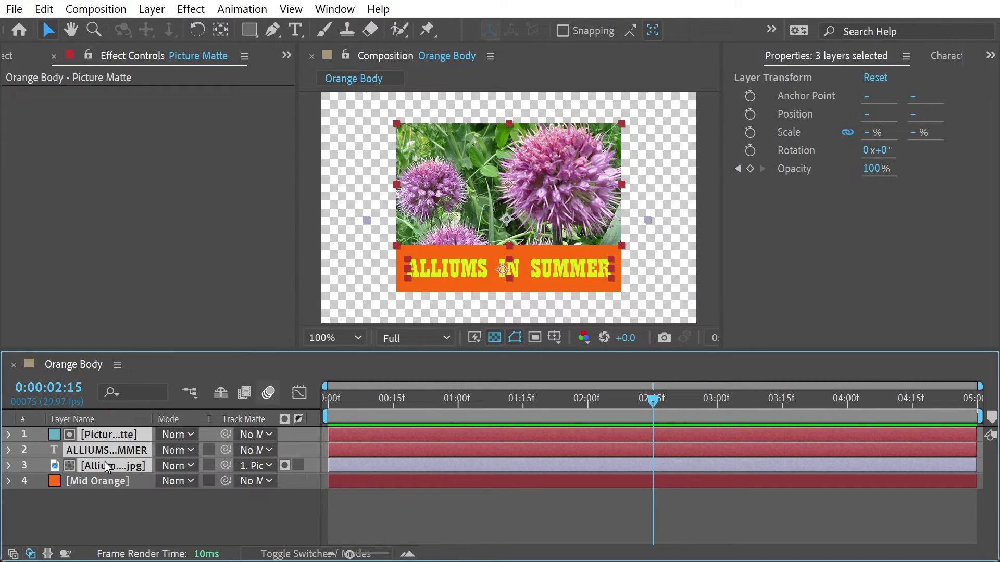
key(t)
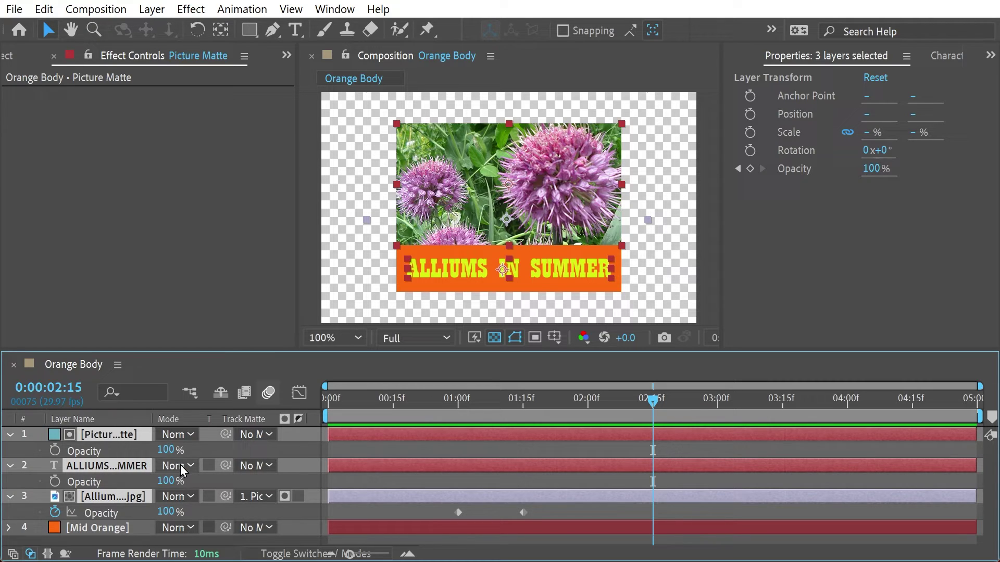
click(54, 482)
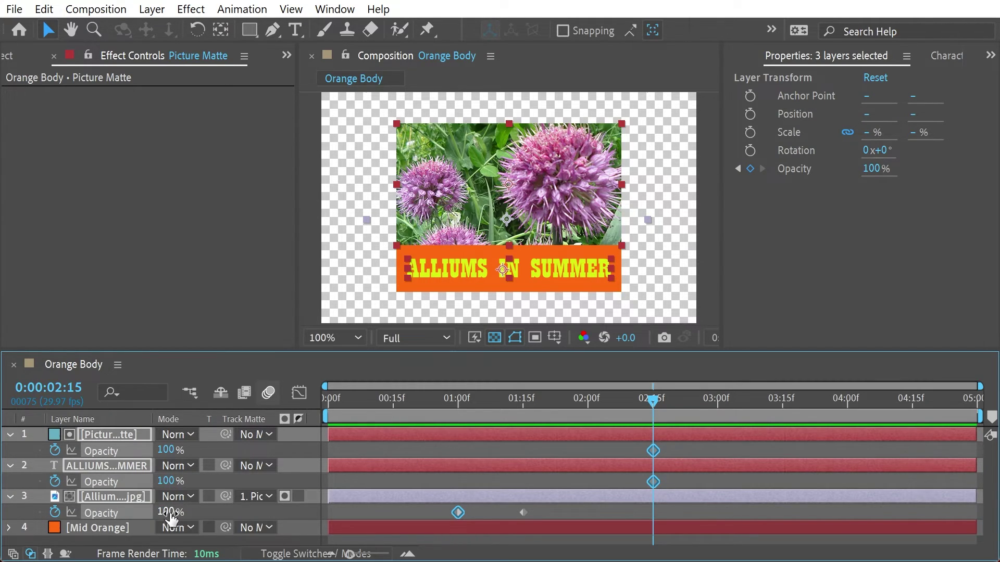
drag(166, 513, 215, 507)
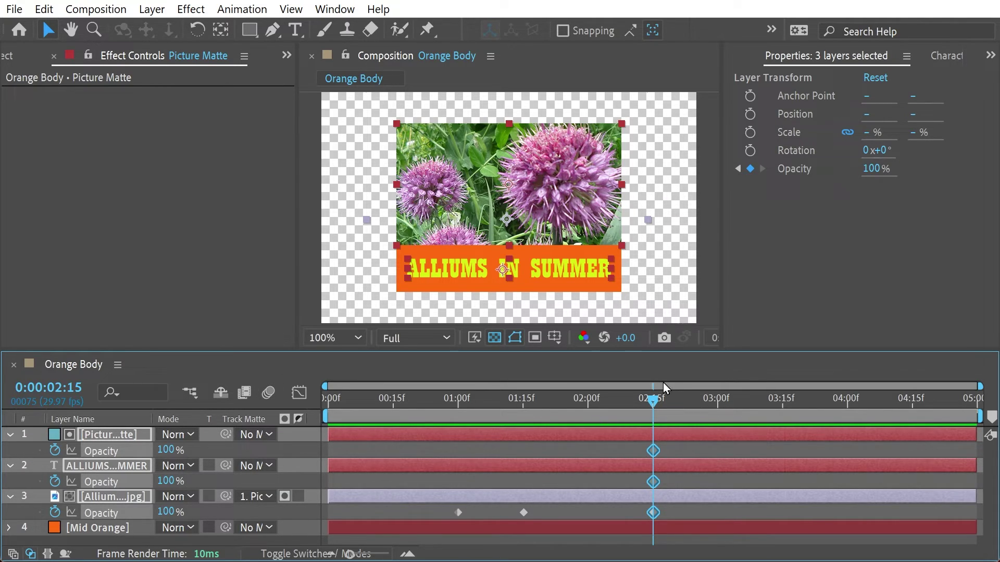
Drop the three layers' opacity to 0% at 0:00:02:25 and preview the fade to orange
click(700, 402)
drag(700, 402, 704, 406)
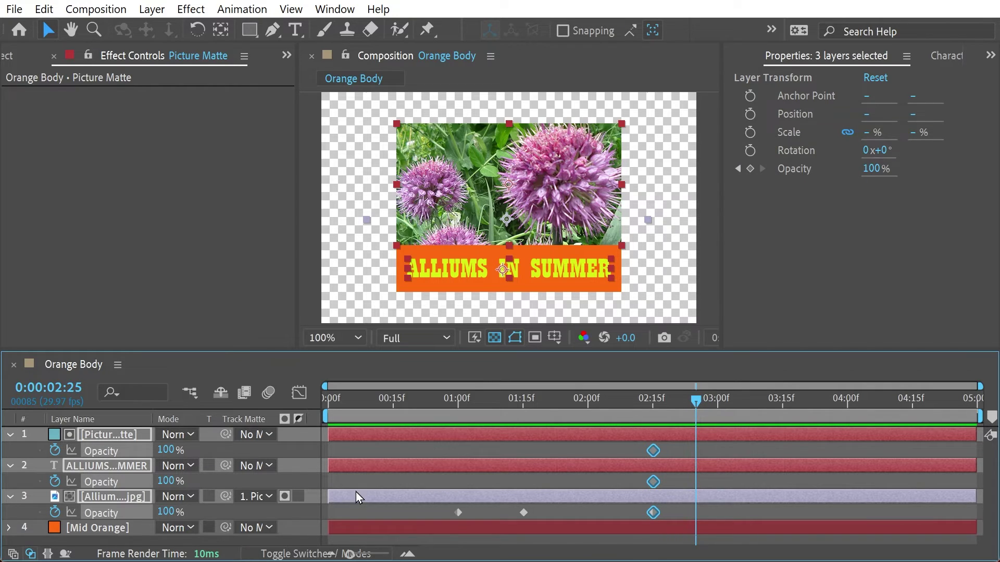
drag(166, 513, 88, 512)
click(645, 402)
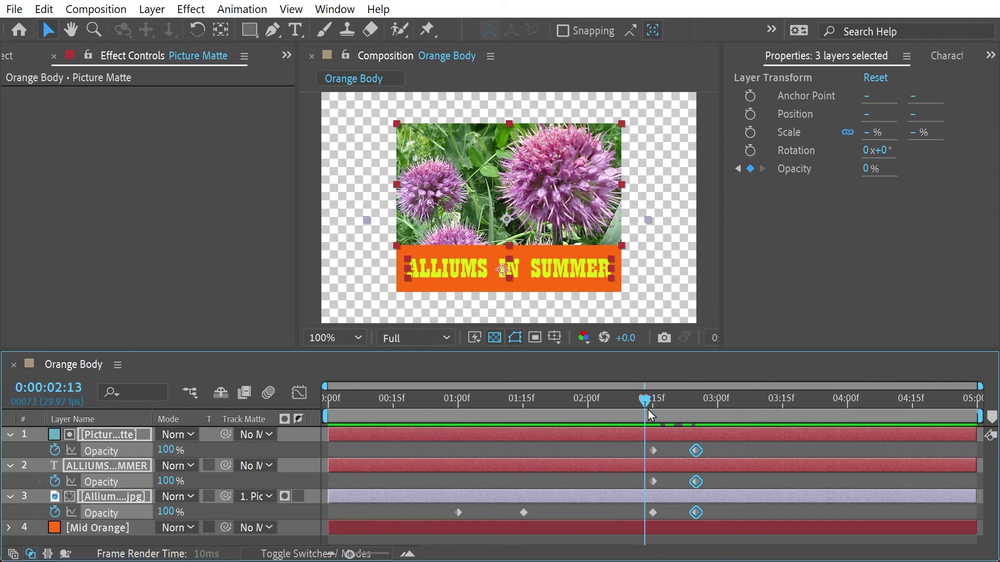
drag(649, 415, 703, 415)
Keyframe Mid Orange at 60% scale at 0:00:02:25, then enlarge it to fill the frame at 0:00:03:15
key(u)
click(121, 499)
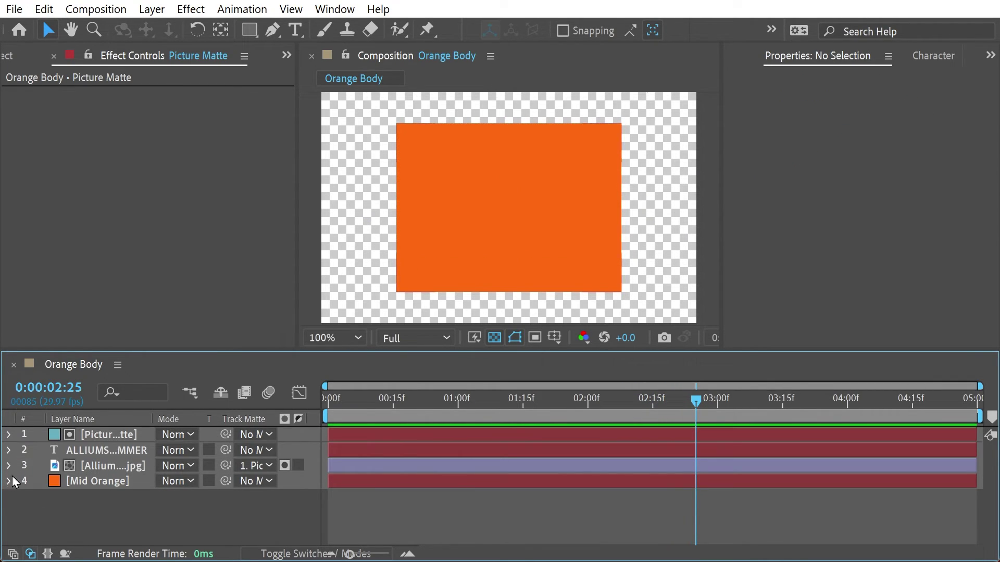
click(52, 480)
key(s)
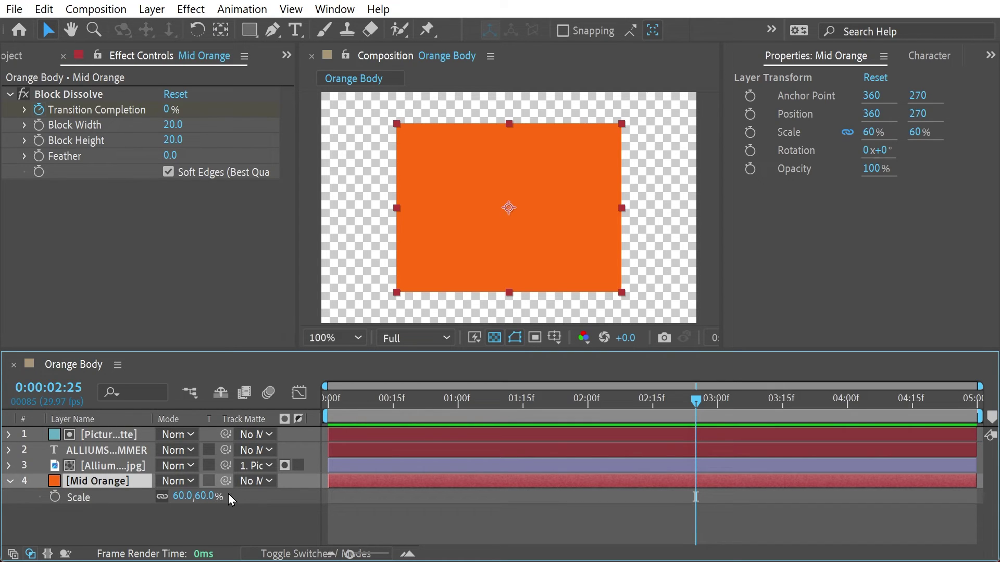
click(57, 497)
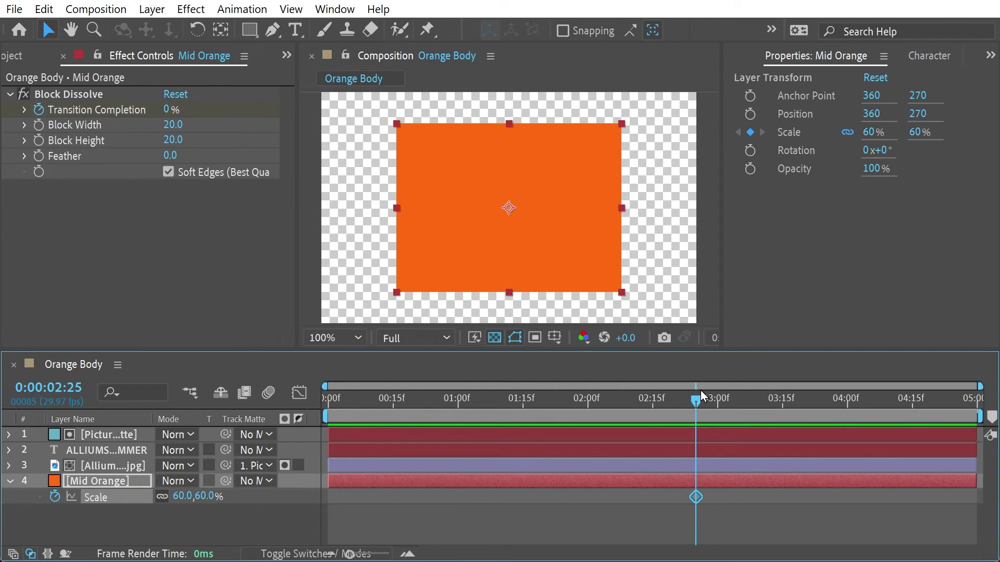
drag(701, 398, 785, 401)
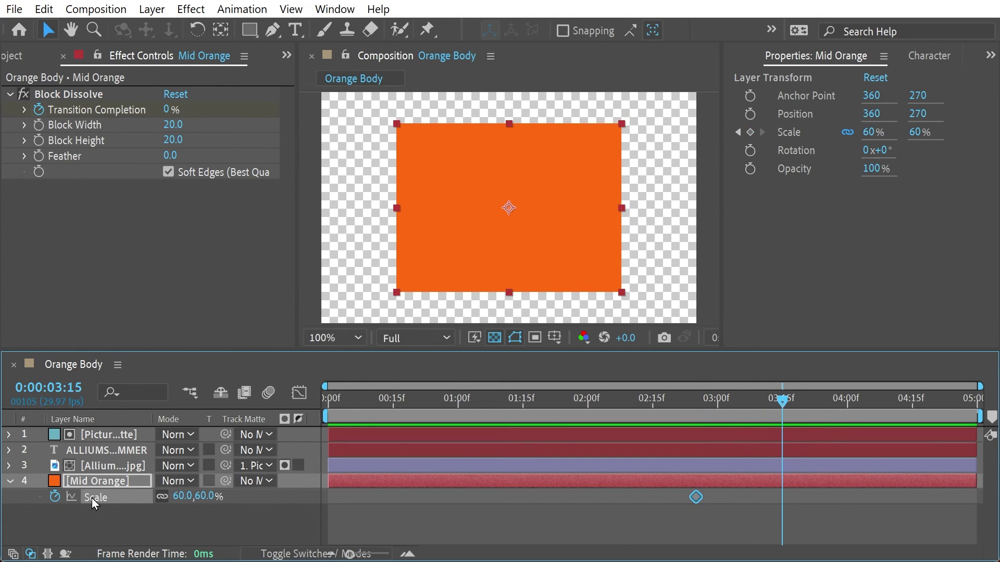
drag(205, 502, 245, 502)
drag(782, 400, 271, 403)
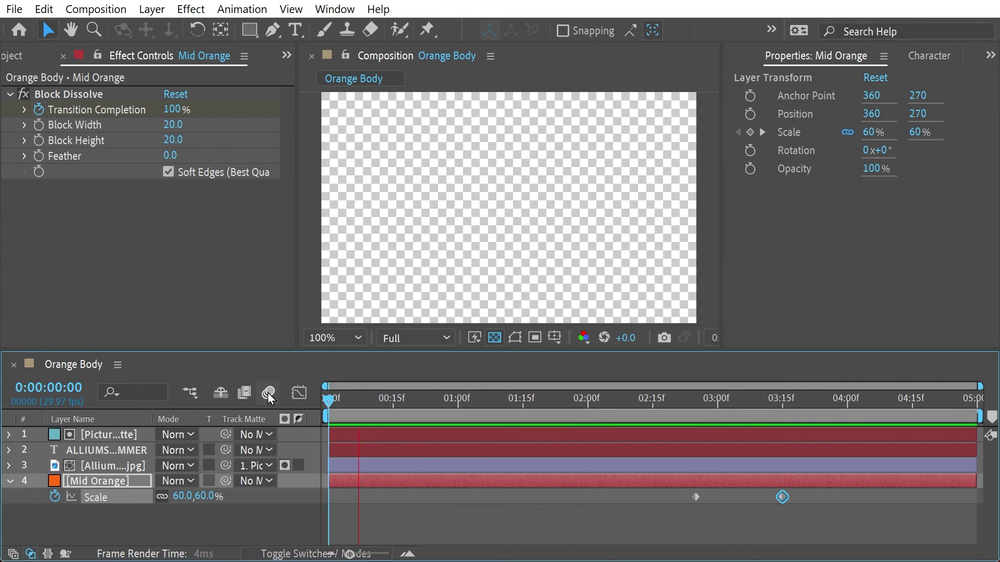